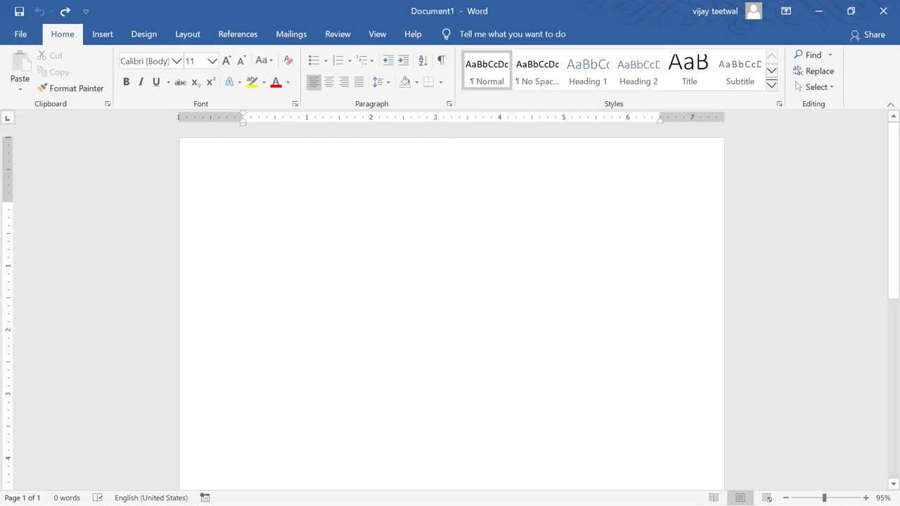
Step: Show the Insert tab commands on the blank Document1 page
{"action": "left_click", "coordinate": [102, 34]}
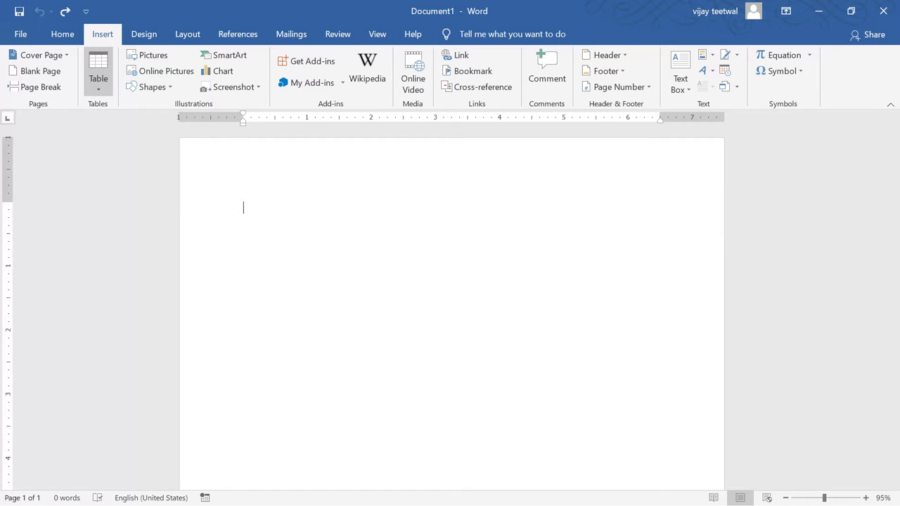
Step: Open the Table insertion menu, dismiss it without inserting, then reopen it
{"action": "left_click", "coordinate": [98, 74]}
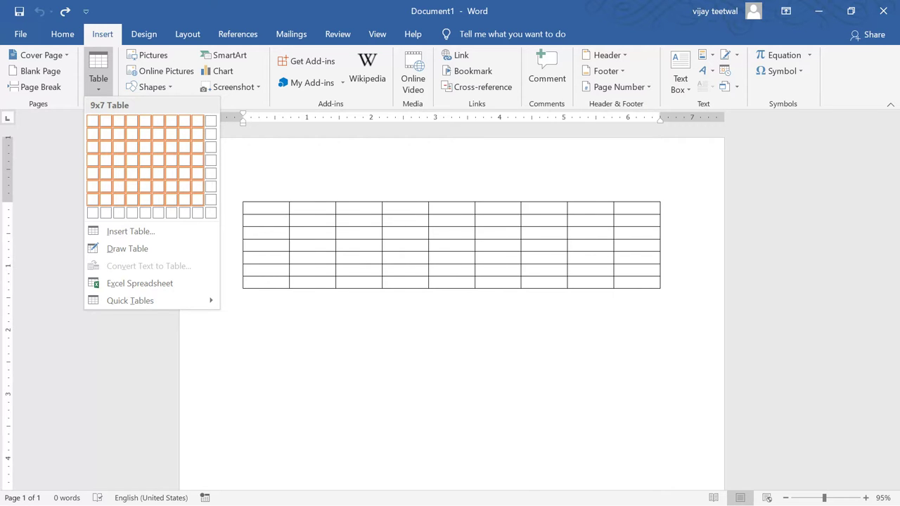
{"action": "key", "text": "Escape"}
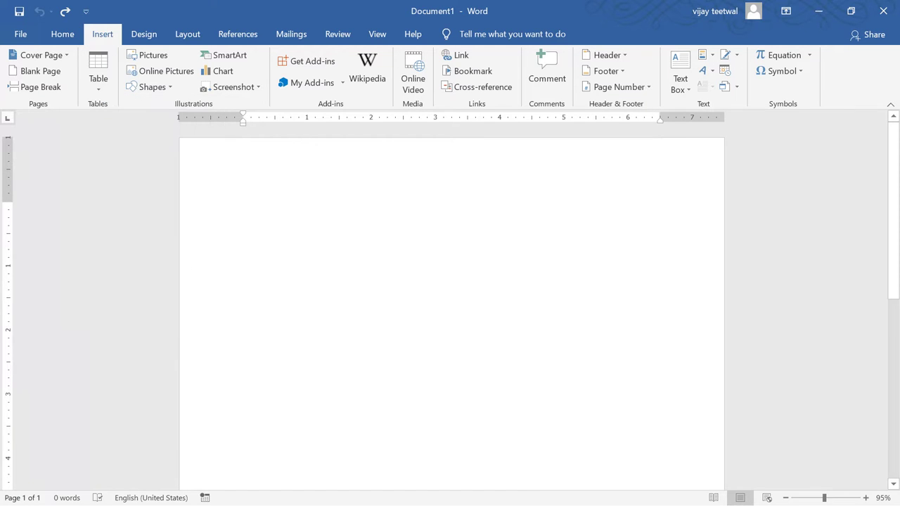
{"action": "left_click", "coordinate": [99, 77]}
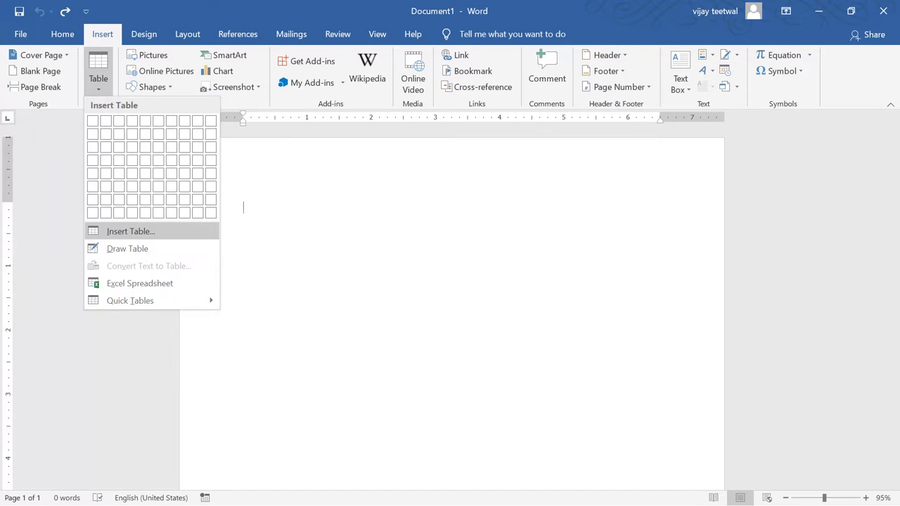
Step: Insert a 58-column, 98-row table through the Insert Table dialog
{"action": "left_click", "coordinate": [131, 232]}
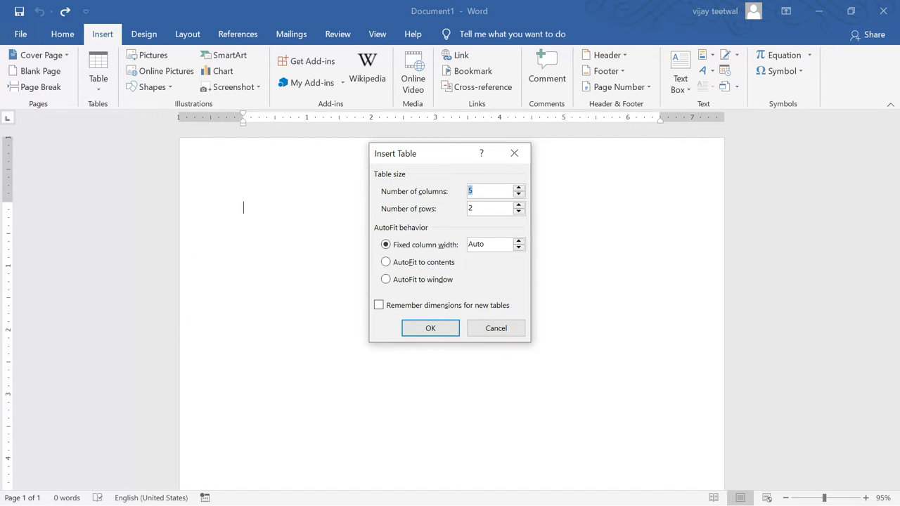
{"action": "key", "text": "BackSpace"}
{"action": "type", "text": "5"}
{"action": "type", "text": "8"}
{"action": "key", "text": "Tab"}
{"action": "type", "text": "98"}
{"action": "key", "text": "Return"}
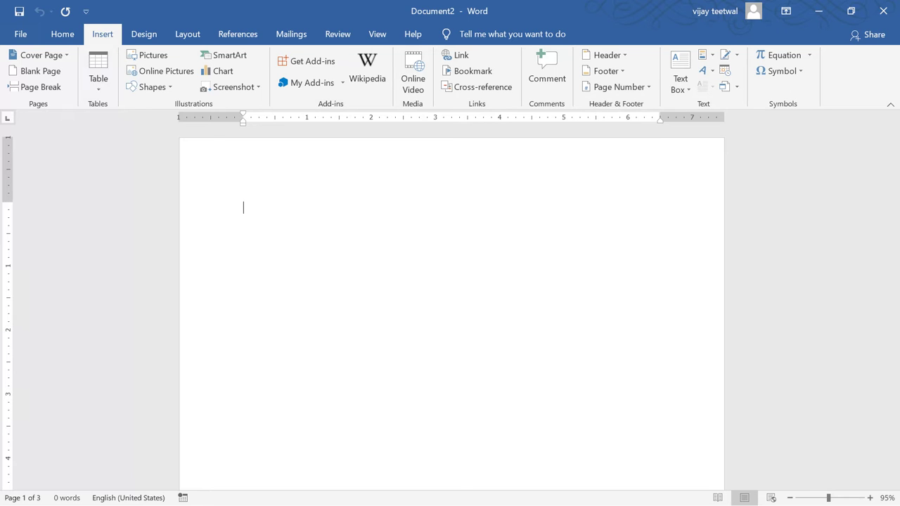
{"action": "left_click", "coordinate": [98, 70]}
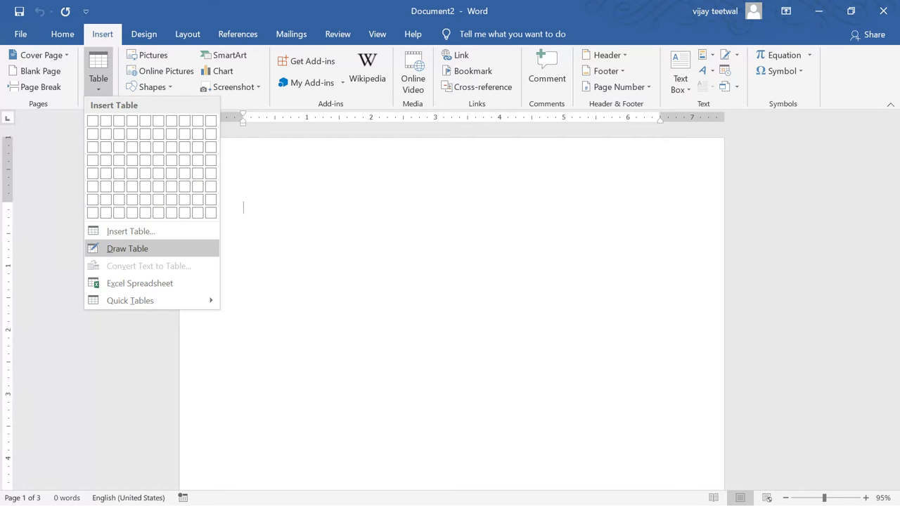
{"action": "left_click", "coordinate": [127, 248]}
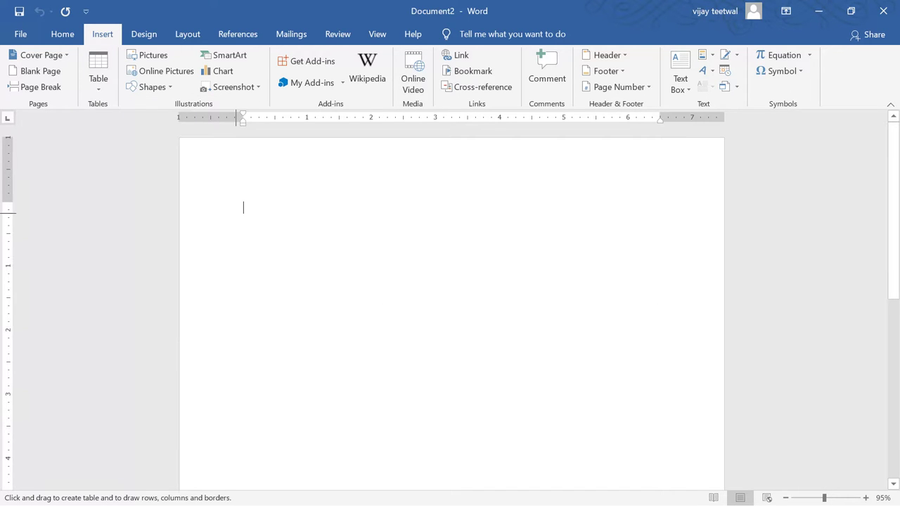
{"action": "left_click_drag", "start_coordinate": [237, 212], "coordinate": [524, 298]}
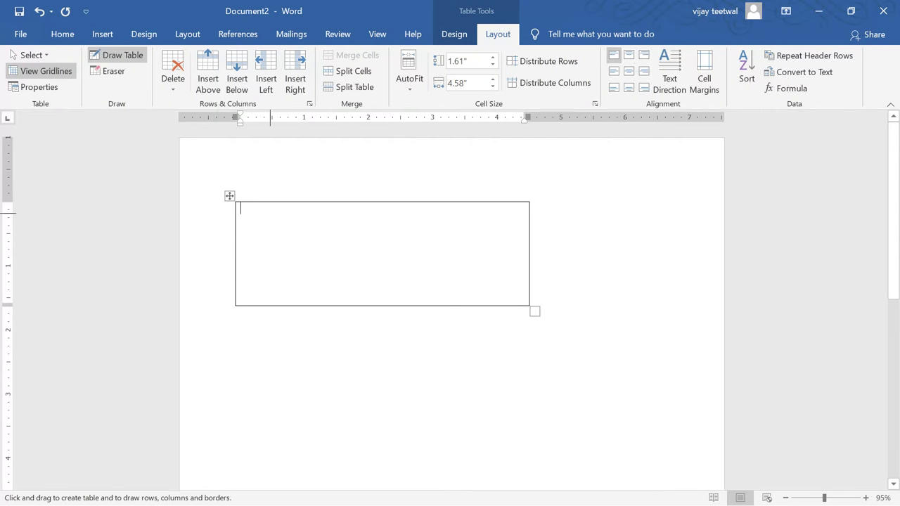
{"action": "left_click_drag", "start_coordinate": [270, 204], "coordinate": [275, 286]}
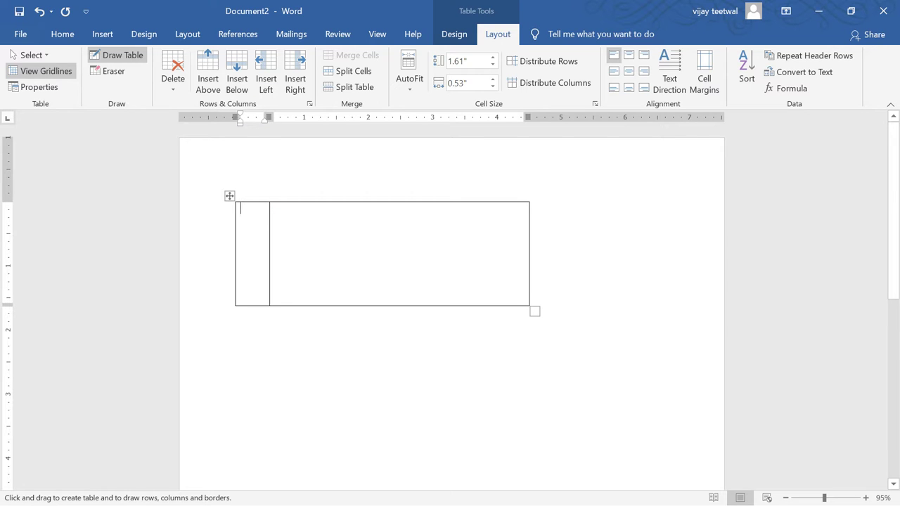
{"action": "key", "text": "ctrl+z"}
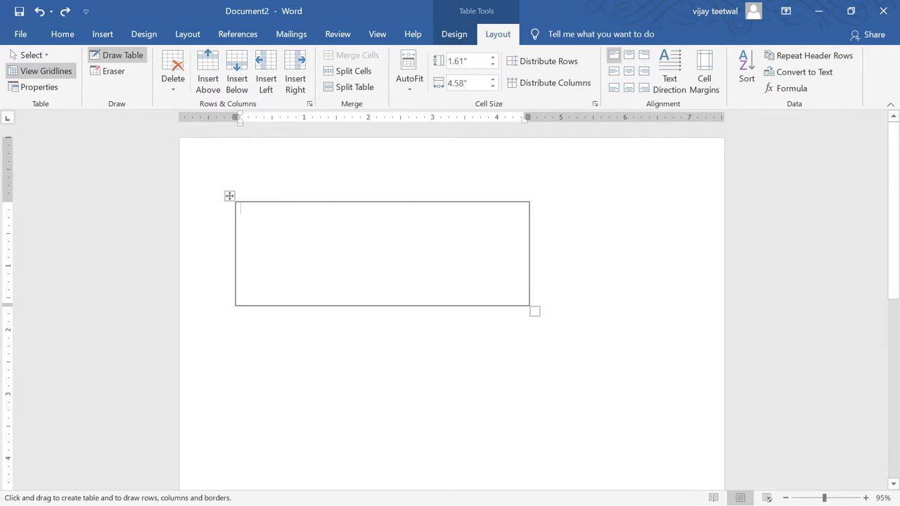
{"action": "key", "text": "ctrl+z"}
{"action": "key", "text": "ctrl+z"}
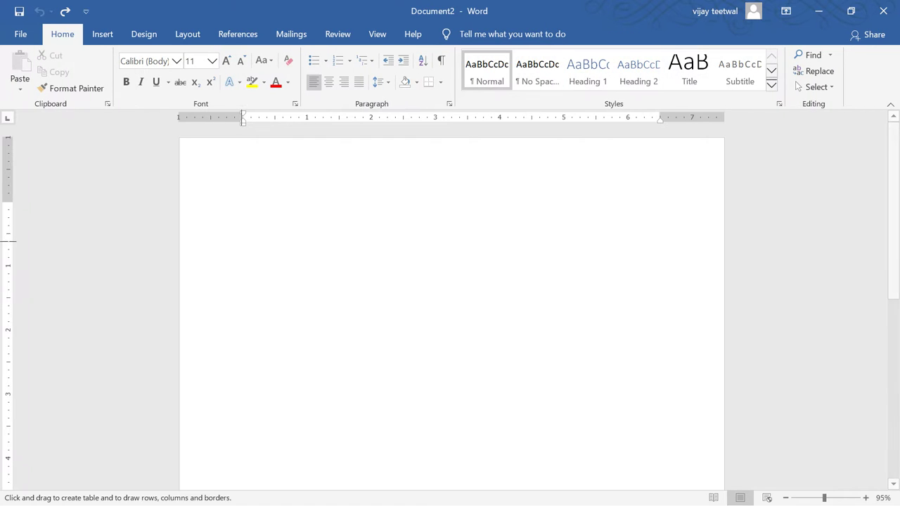
Step: Insert an empty 9-column, 8-row table using the keyboard-driven table grid (Alt+N, T)
{"action": "key", "text": "alt+n"}
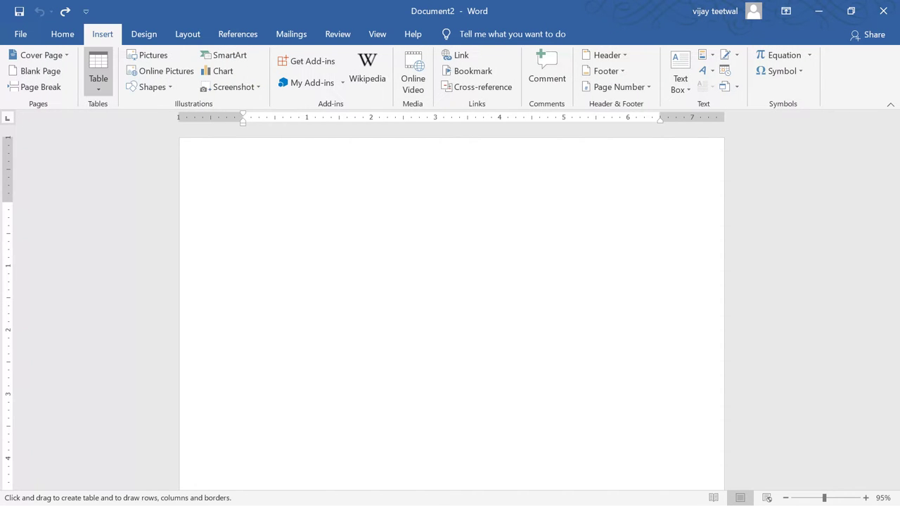
{"action": "key", "text": "t"}
{"action": "key", "text": "Right"}
{"action": "key", "text": "Right"}
{"action": "key", "text": "Right"}
{"action": "key", "text": "Down"}
{"action": "key", "text": "Down"}
{"action": "key", "text": "Down"}
{"action": "key", "text": "Down"}
{"action": "key", "text": "Right"}
{"action": "key", "text": "Right"}
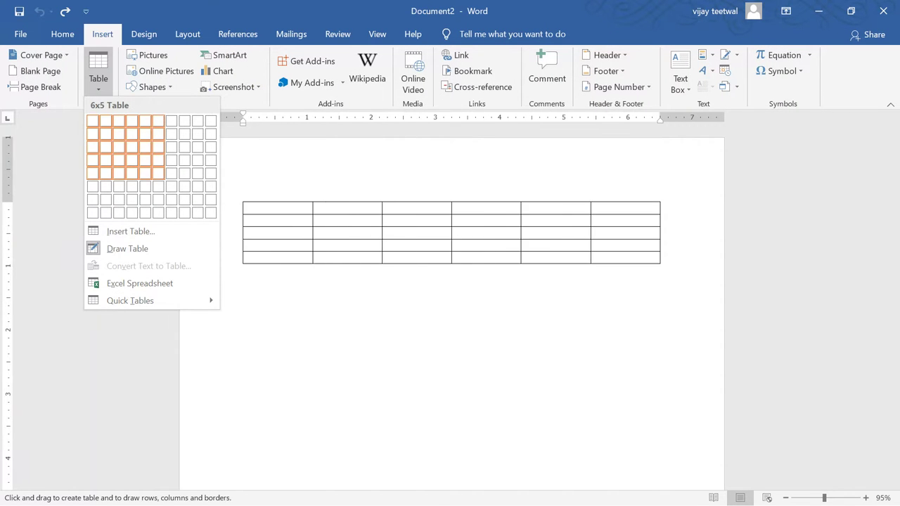
{"action": "key", "text": "Right"}
{"action": "key", "text": "Right"}
{"action": "key", "text": "Down"}
{"action": "key", "text": "Right"}
{"action": "key", "text": "Down"}
{"action": "key", "text": "Down"}
{"action": "key", "text": "Return"}
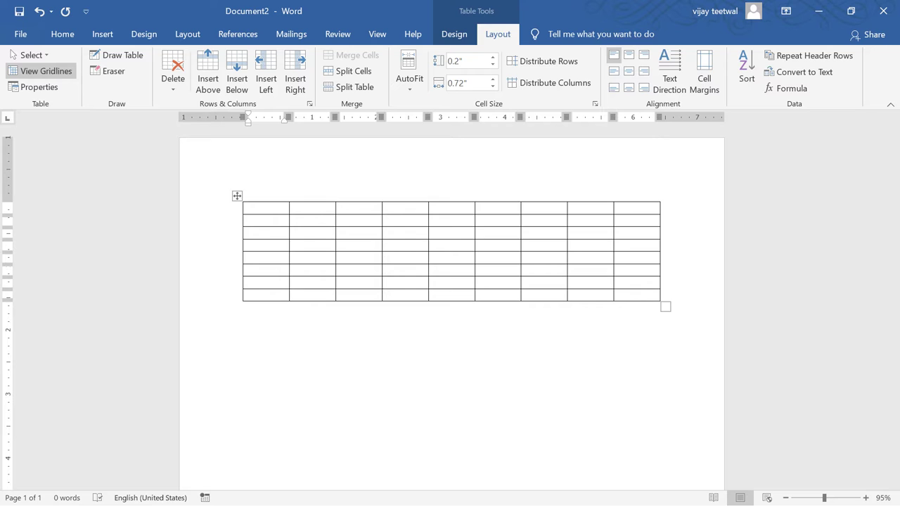
{"action": "left_click", "coordinate": [454, 34]}
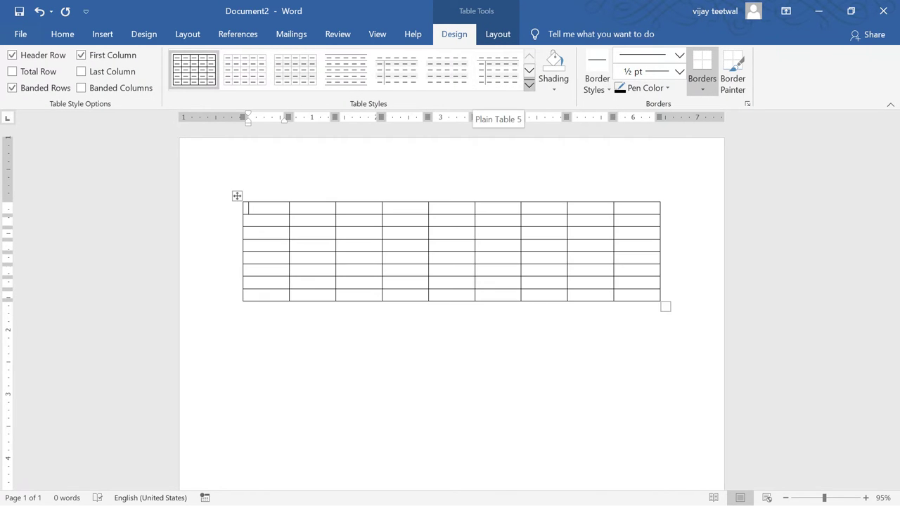
Step: Apply the black-and-grey grid table style, keeping the Header Row switched on
{"action": "left_click", "coordinate": [529, 84]}
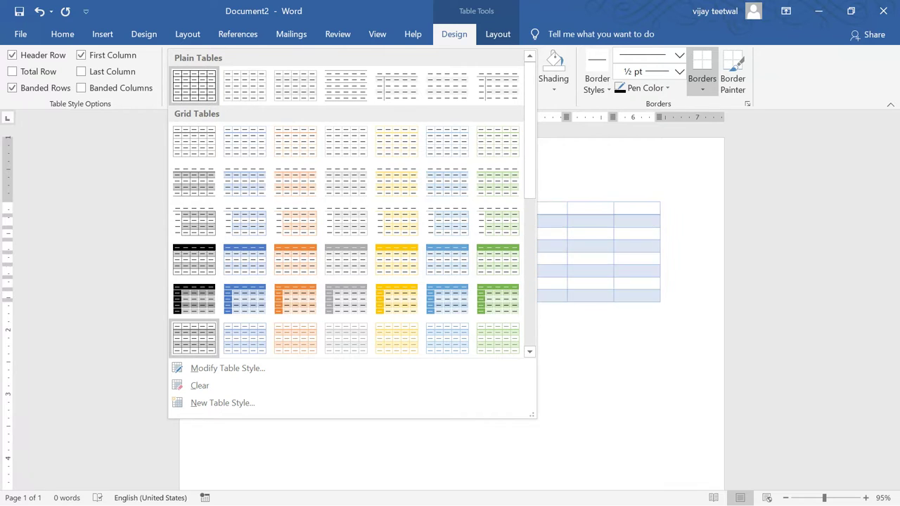
{"action": "left_click", "coordinate": [194, 299]}
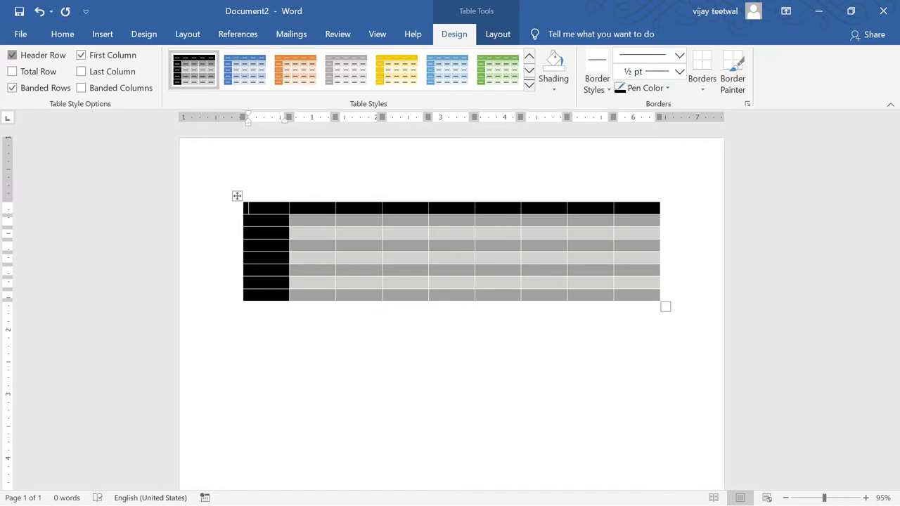
{"action": "left_click", "coordinate": [12, 55]}
{"action": "left_click", "coordinate": [12, 55]}
{"action": "left_click", "coordinate": [12, 55]}
{"action": "left_click", "coordinate": [12, 54]}
Step: Try the black Total Row at the bottom, leaving it turned off
{"action": "left_click", "coordinate": [12, 71]}
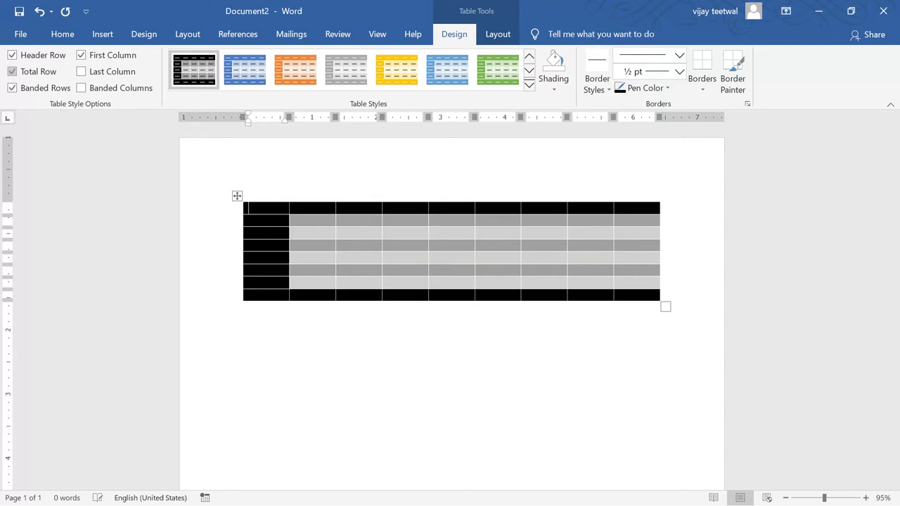
{"action": "left_click", "coordinate": [12, 71]}
{"action": "left_click", "coordinate": [12, 71]}
{"action": "left_click", "coordinate": [12, 71]}
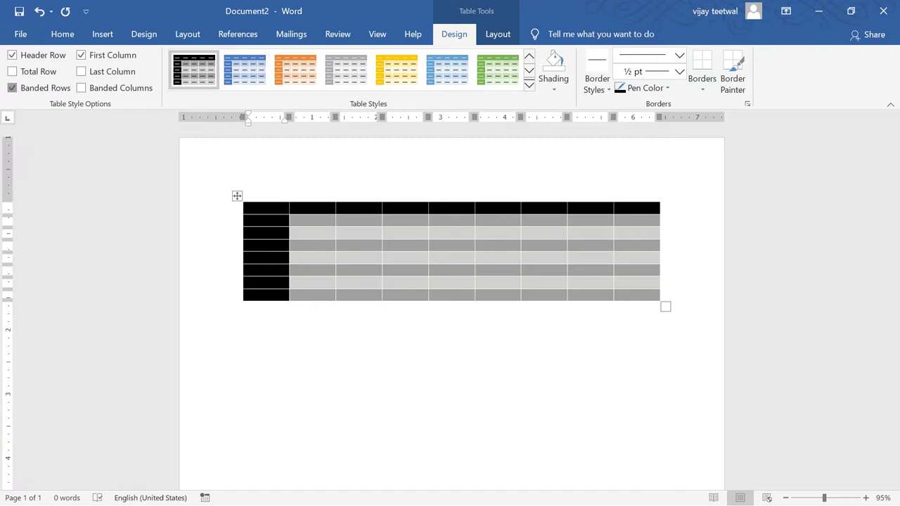
Step: Keep banded rows and first-column fill, no last-column fill, and add banded columns
{"action": "left_click", "coordinate": [12, 87]}
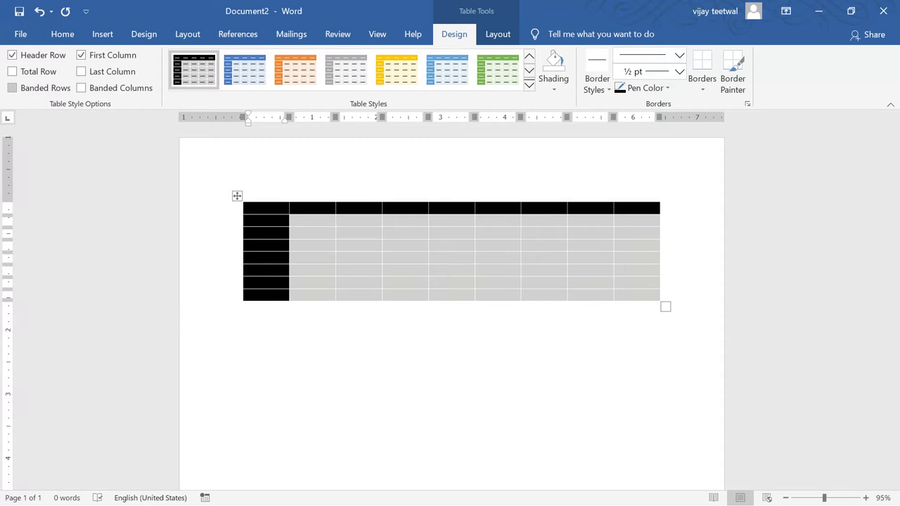
{"action": "left_click", "coordinate": [12, 88]}
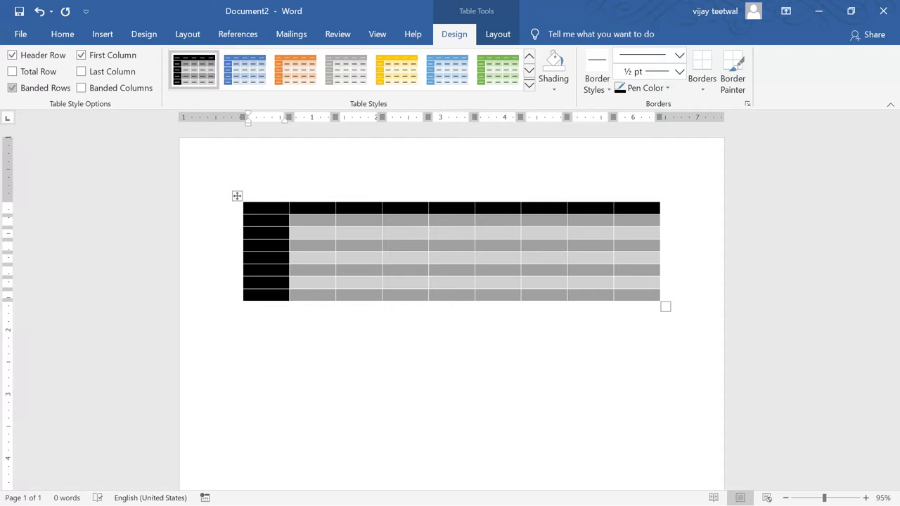
{"action": "left_click", "coordinate": [81, 55]}
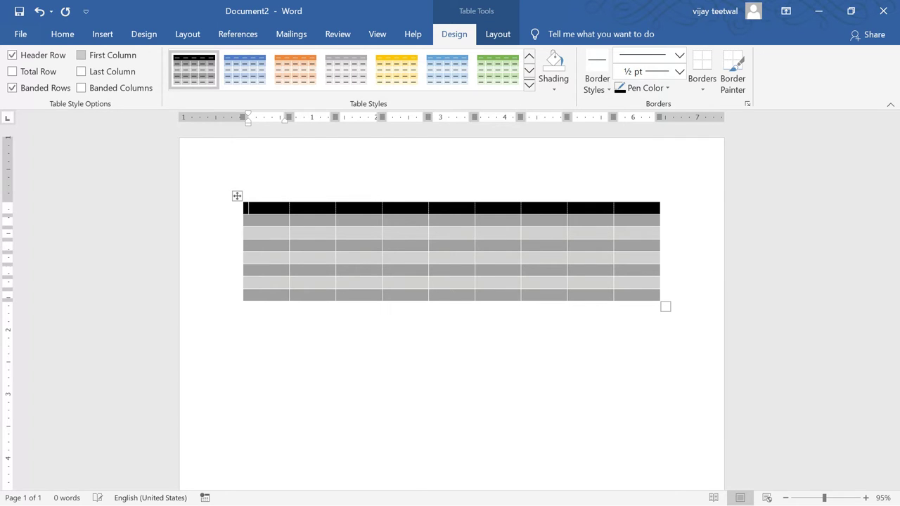
{"action": "left_click", "coordinate": [81, 55]}
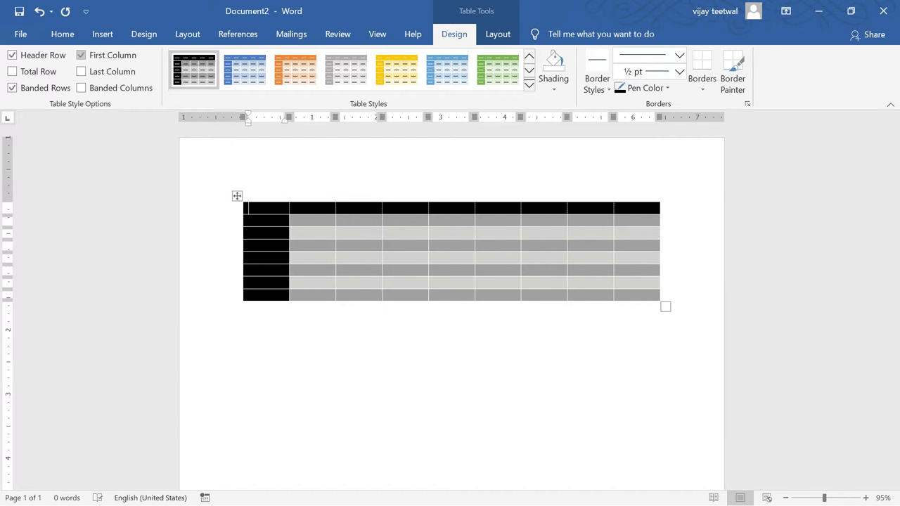
{"action": "left_click", "coordinate": [80, 71]}
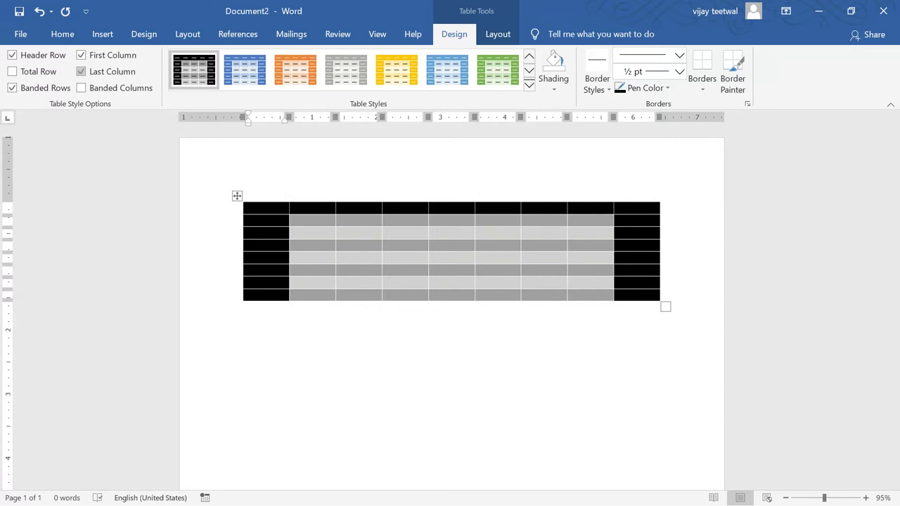
{"action": "left_click", "coordinate": [81, 71]}
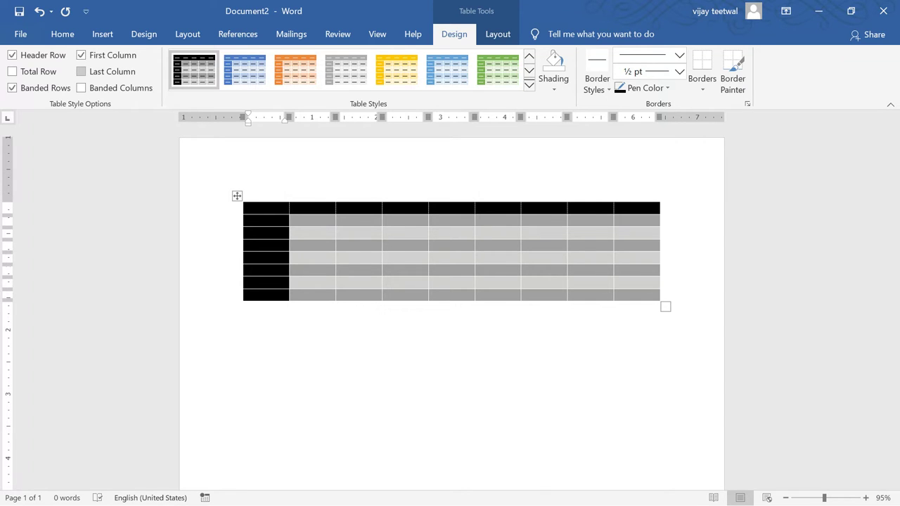
{"action": "left_click", "coordinate": [81, 87]}
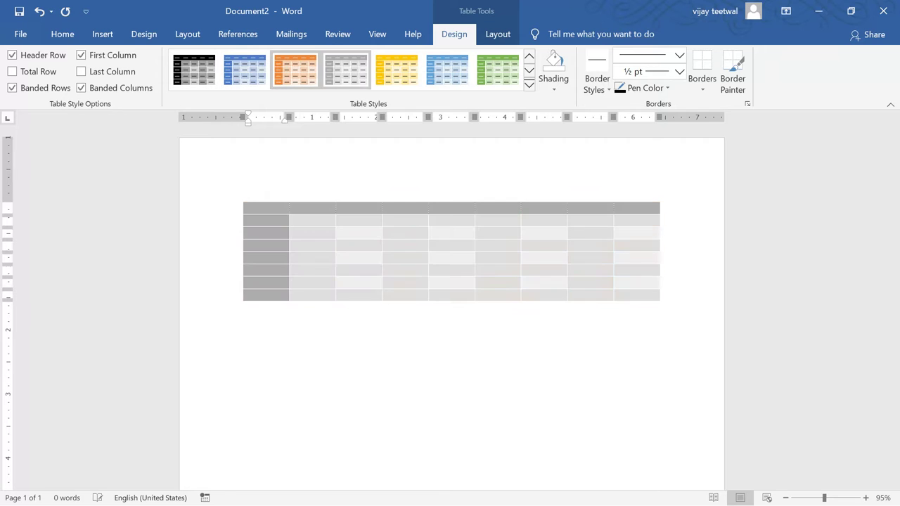
Step: Switch the table to the green grid style and open Shading for the second row's third cell
{"action": "left_click", "coordinate": [447, 69]}
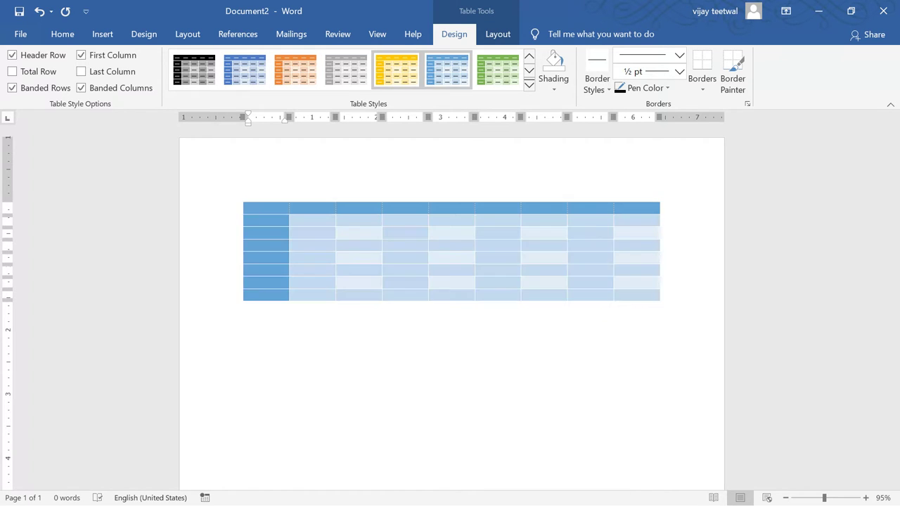
{"action": "left_click", "coordinate": [498, 69]}
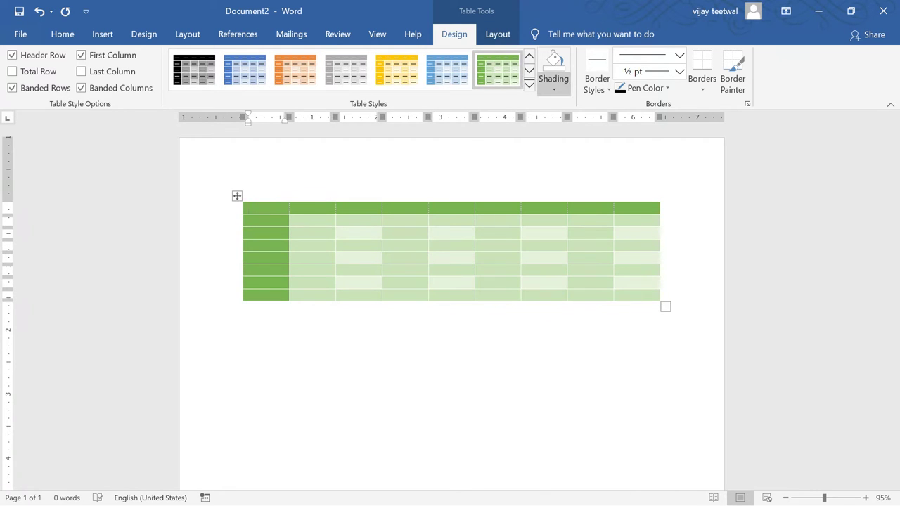
{"action": "left_click", "coordinate": [554, 89]}
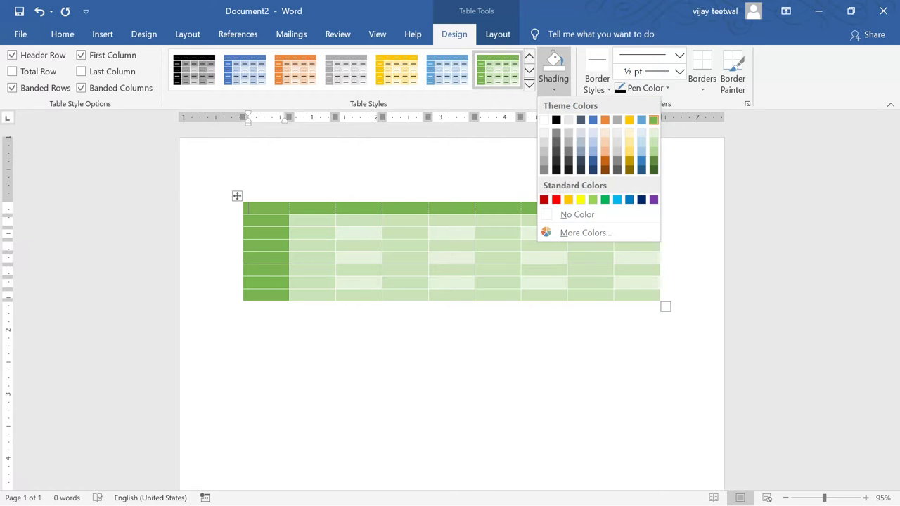
{"action": "left_click", "coordinate": [341, 233]}
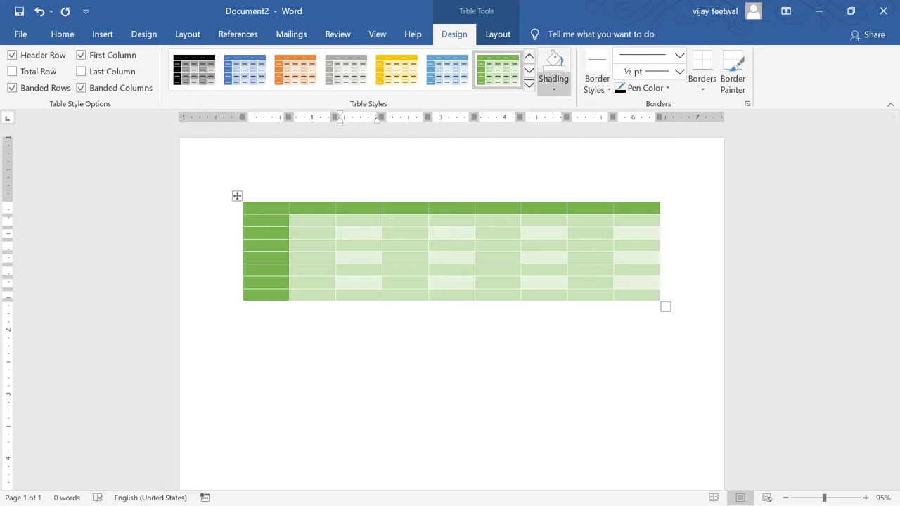
{"action": "left_click", "coordinate": [554, 84]}
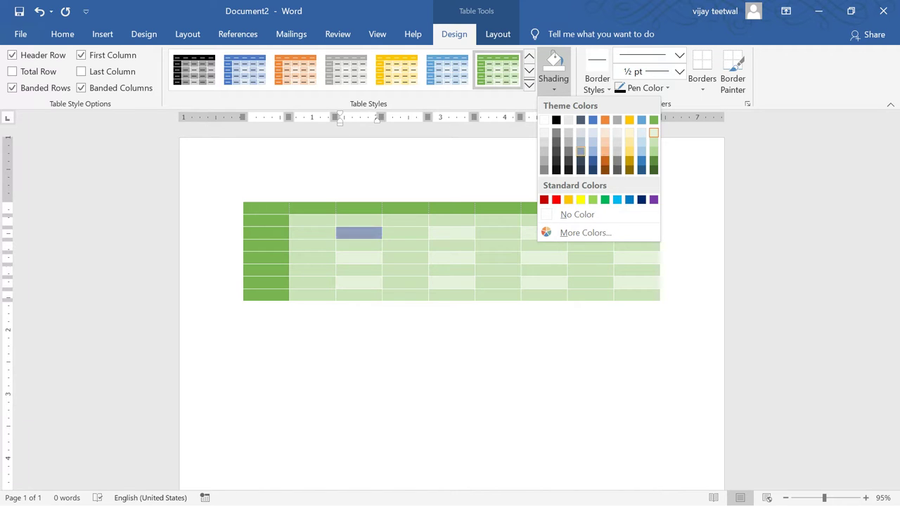
Step: Shade the selected cell light blue, then select the whole table
{"action": "left_click", "coordinate": [593, 140]}
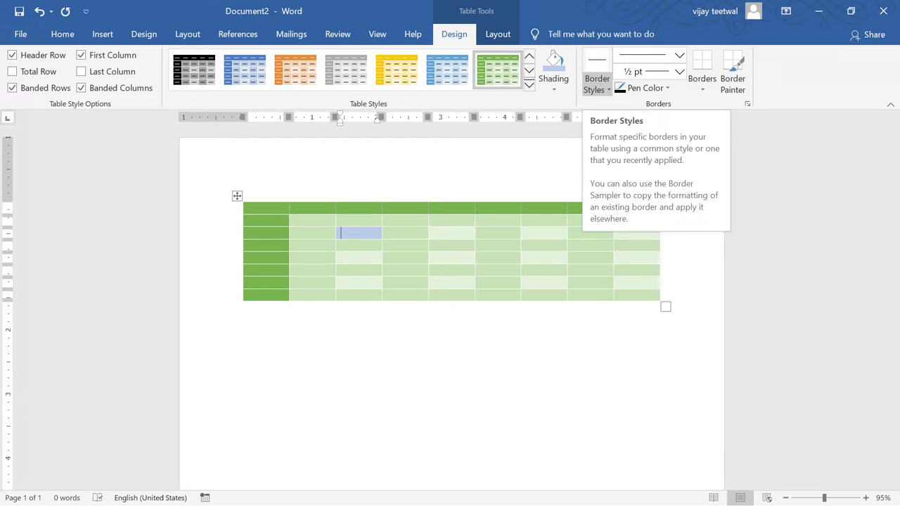
{"action": "left_click", "coordinate": [597, 83]}
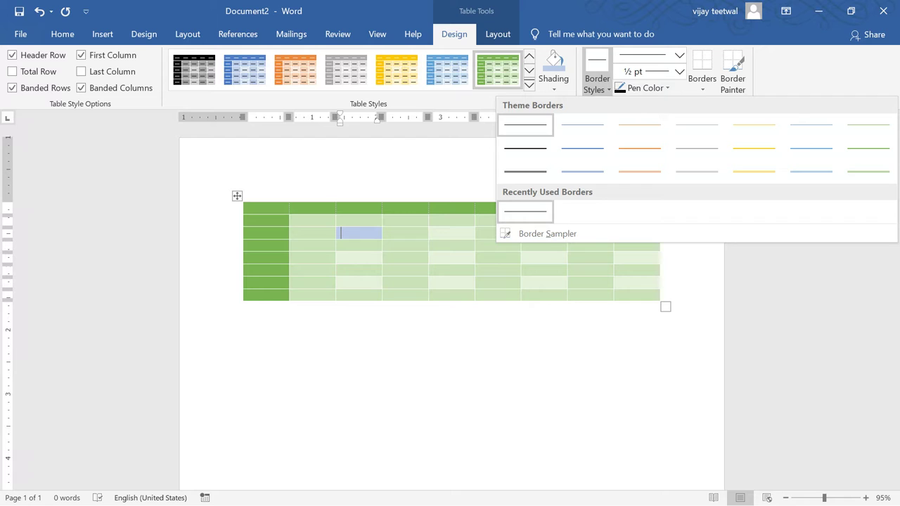
{"action": "key", "text": "Escape"}
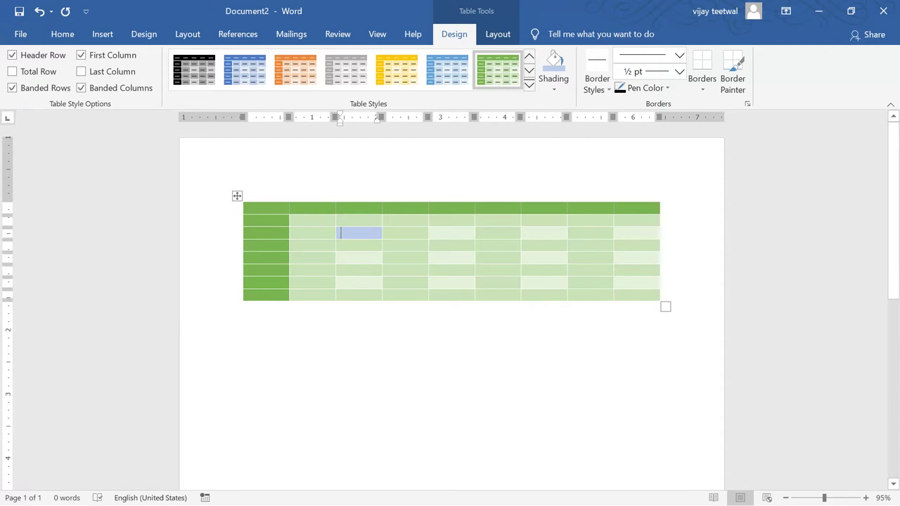
{"action": "left_click", "coordinate": [237, 196]}
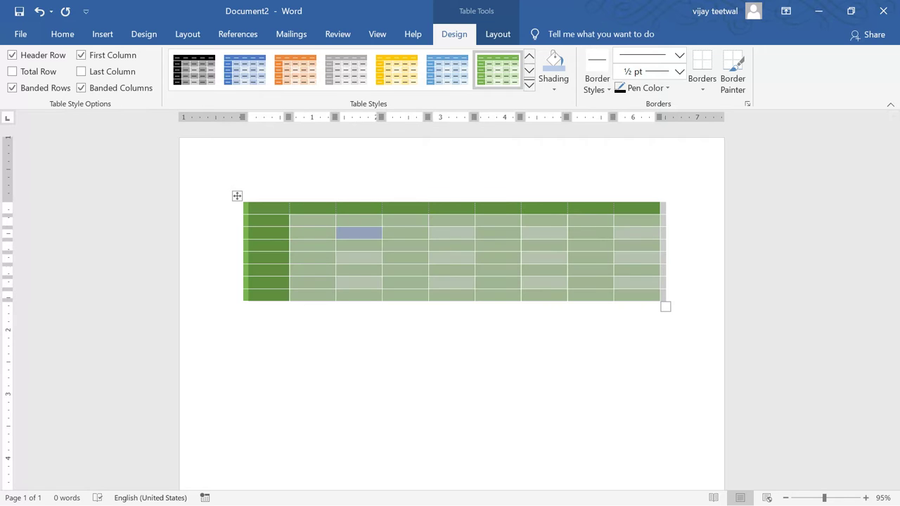
Step: Apply a plain grid table style with light grey banding and open the Border Styles list
{"action": "left_click", "coordinate": [529, 85]}
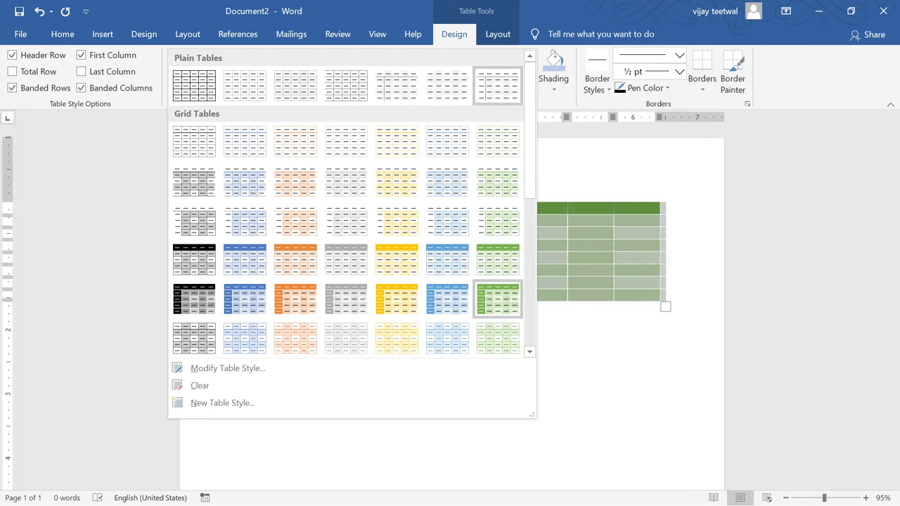
{"action": "left_click", "coordinate": [396, 85]}
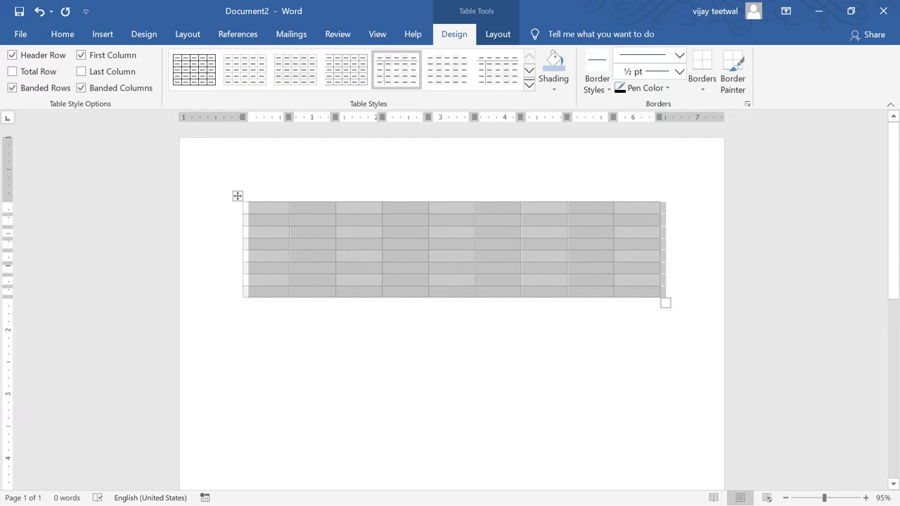
{"action": "left_click", "coordinate": [526, 243]}
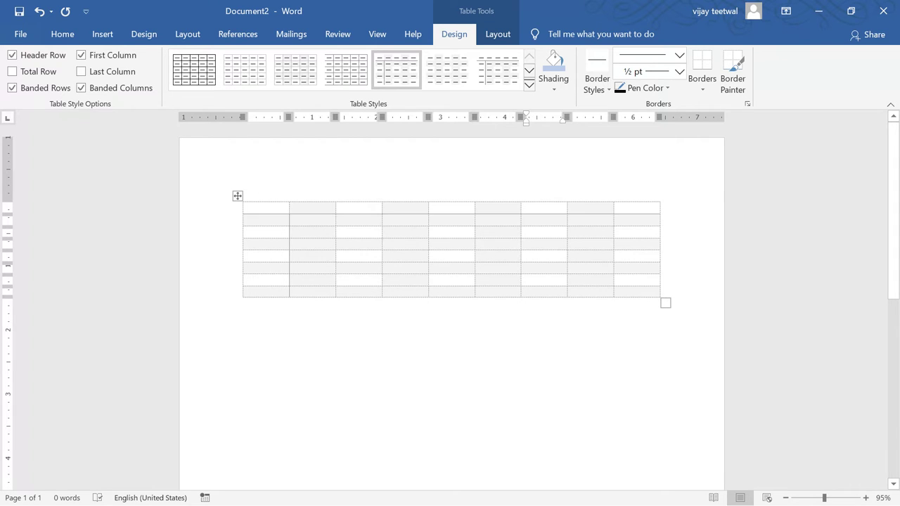
{"action": "left_click", "coordinate": [597, 83]}
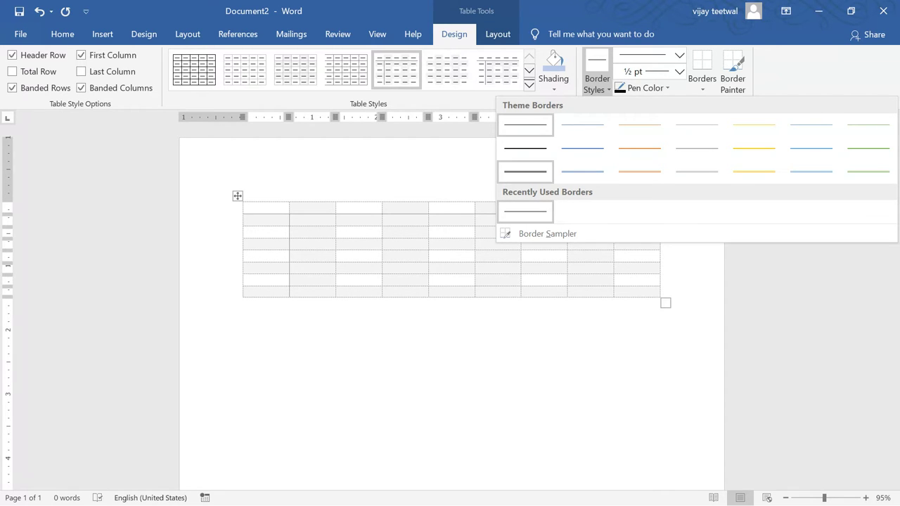
Step: Set the border painter to a thick solid line, 3 pt weight, in yellow
{"action": "left_click", "coordinate": [525, 171]}
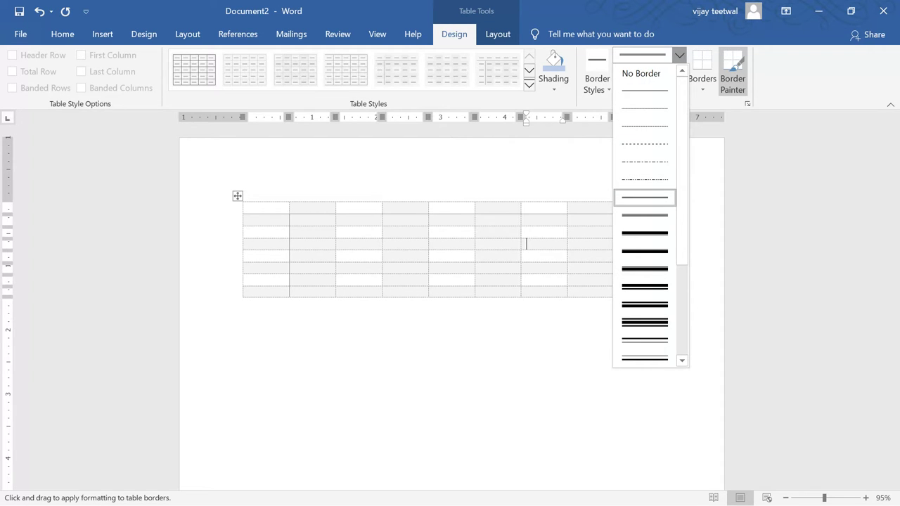
{"action": "left_click", "coordinate": [645, 251]}
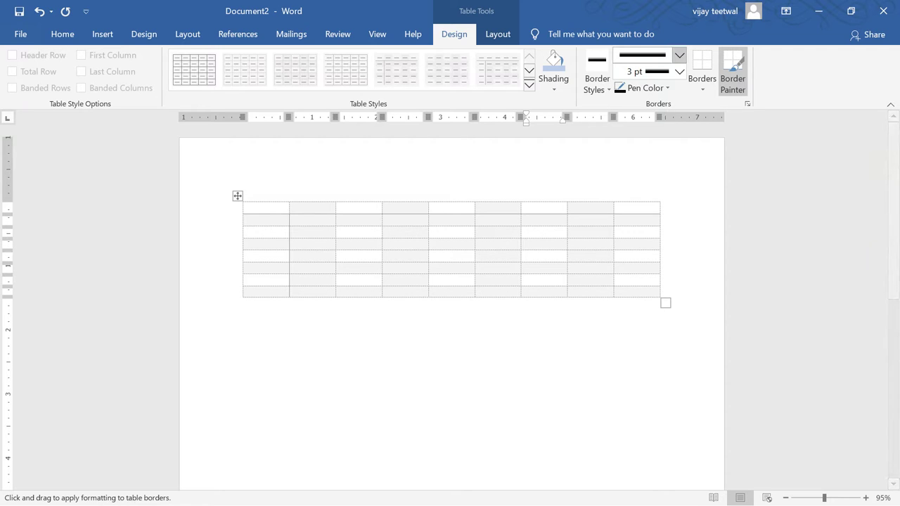
{"action": "left_click", "coordinate": [679, 71]}
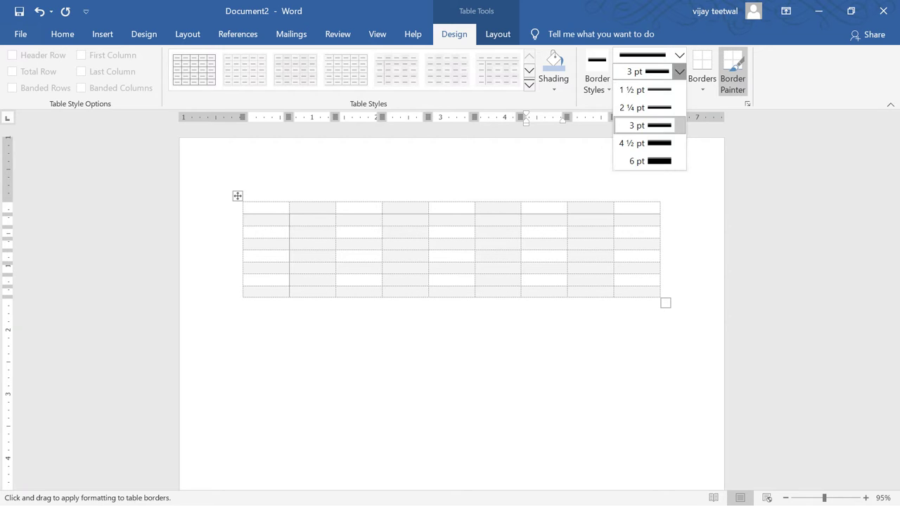
{"action": "left_click", "coordinate": [645, 125]}
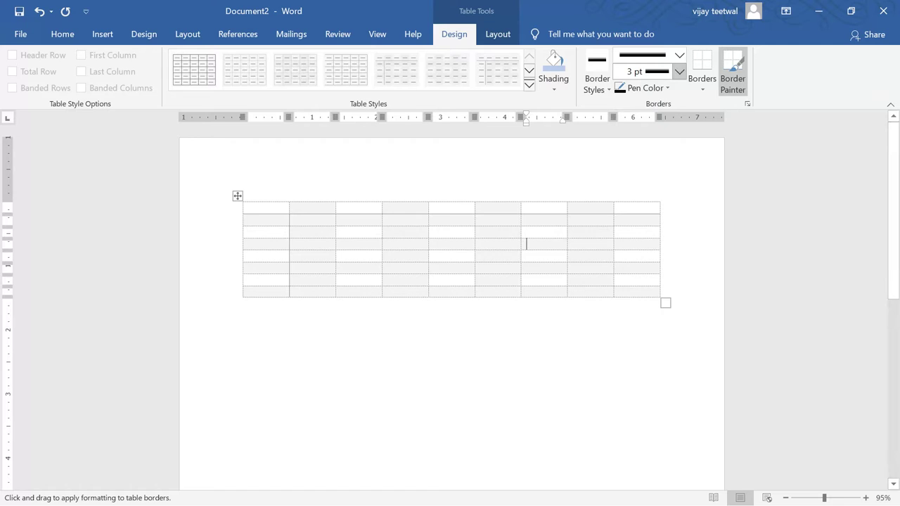
{"action": "left_click", "coordinate": [646, 88]}
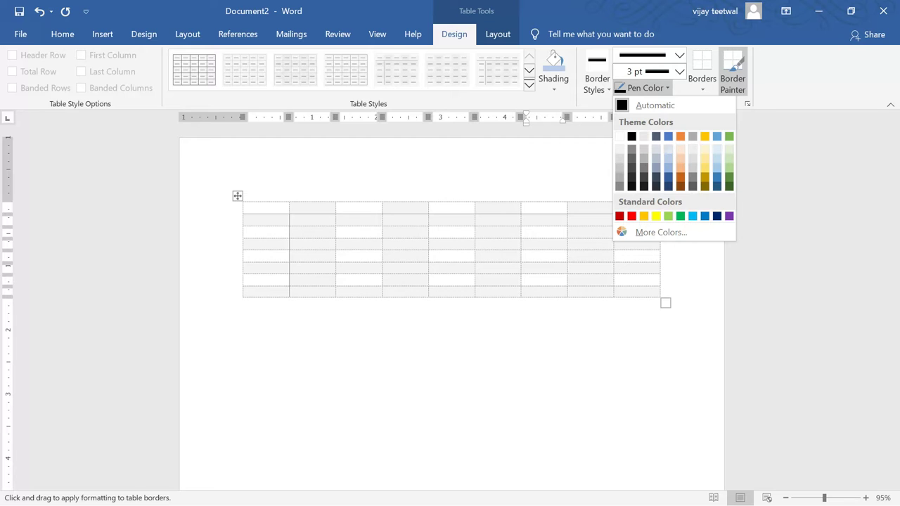
{"action": "left_click", "coordinate": [656, 216]}
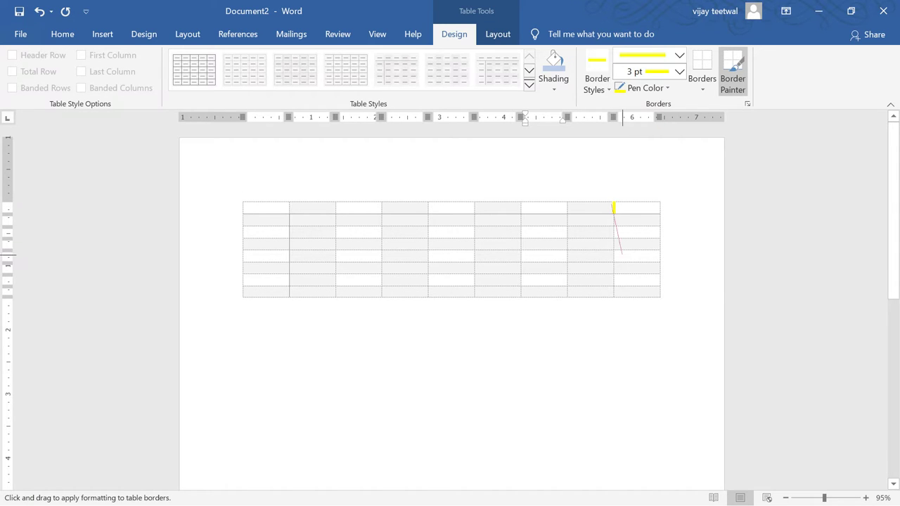
Step: Paint two trial yellow borders on adjacent column lines, then undo them and exit Border Painter
{"action": "left_click_drag", "start_coordinate": [613, 206], "coordinate": [614, 287]}
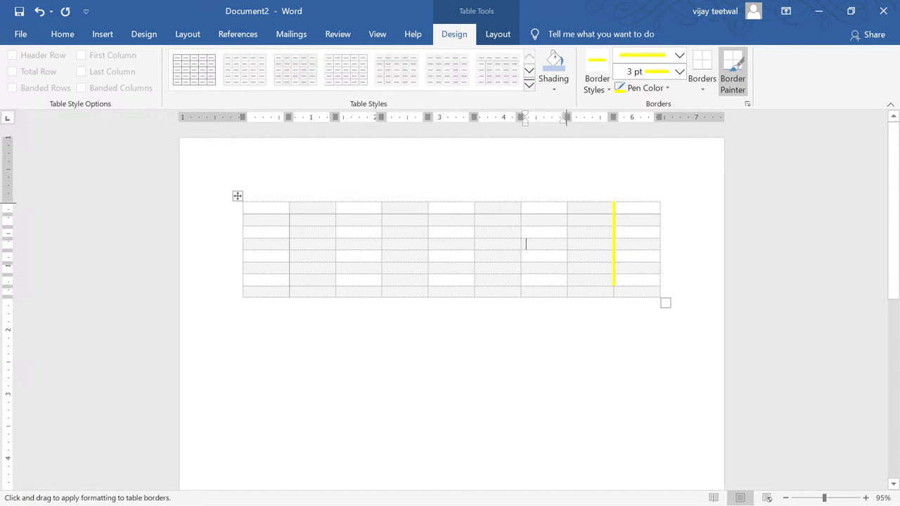
{"action": "left_click_drag", "start_coordinate": [568, 203], "coordinate": [568, 296]}
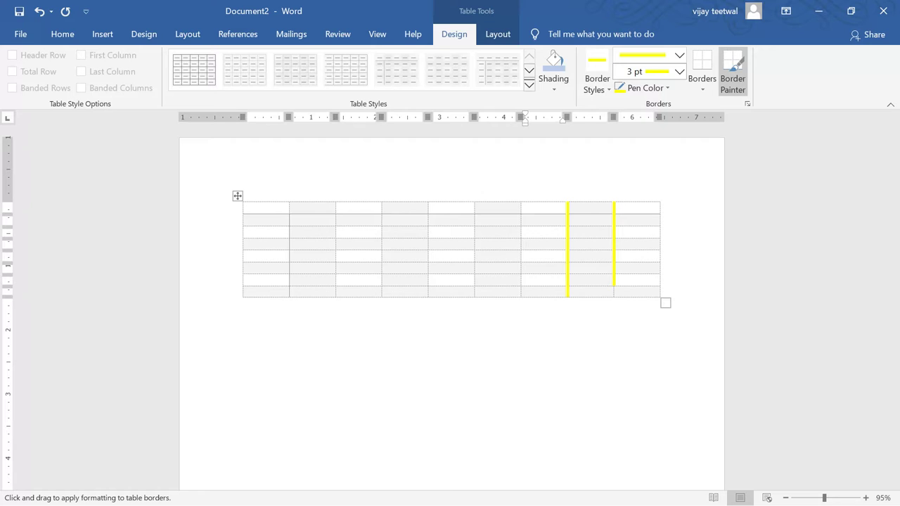
{"action": "key", "text": "ctrl+z"}
{"action": "key", "text": "ctrl+z"}
{"action": "key", "text": "ctrl+z"}
{"action": "key", "text": "ctrl+z"}
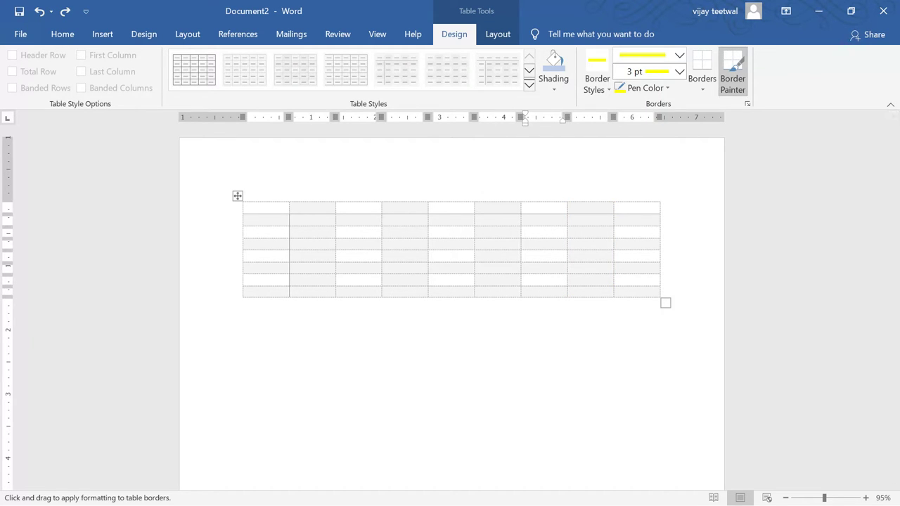
{"action": "key", "text": "Escape"}
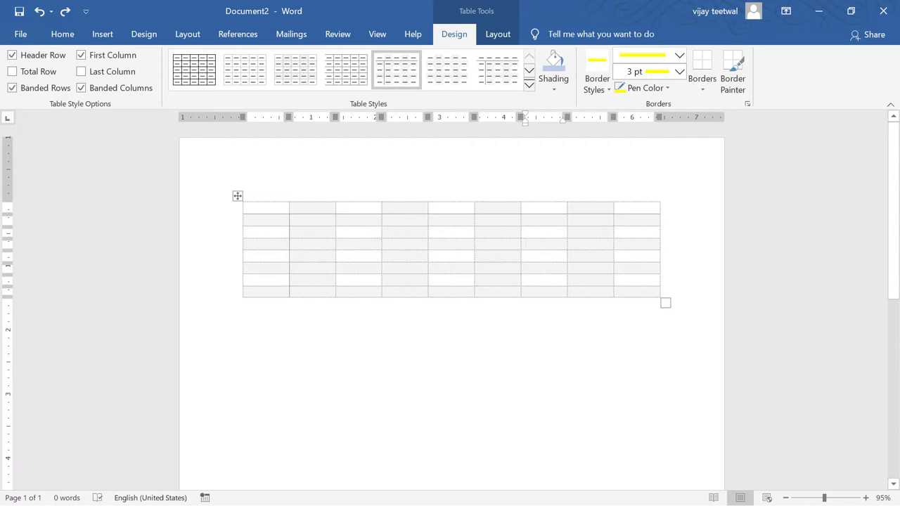
Step: Select the whole table and give all its inside lines the thick 3 pt yellow border
{"action": "left_click", "coordinate": [237, 196]}
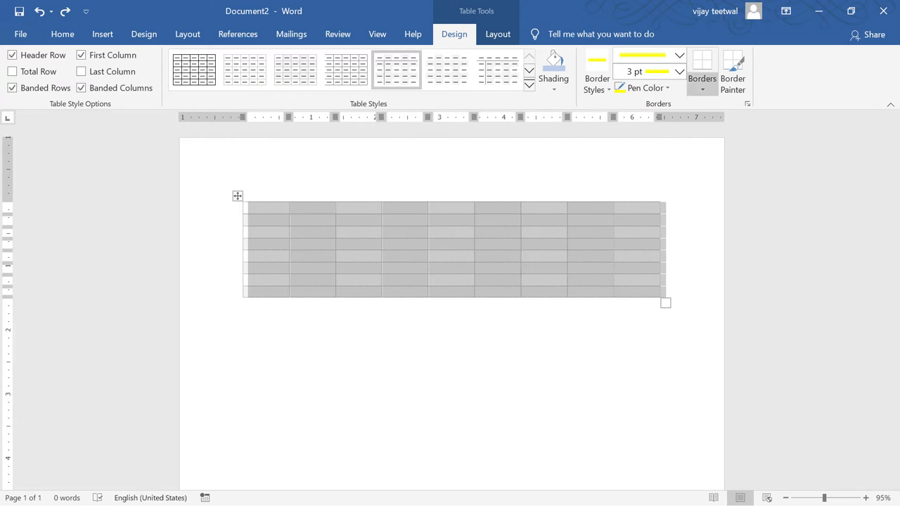
{"action": "left_click", "coordinate": [702, 83]}
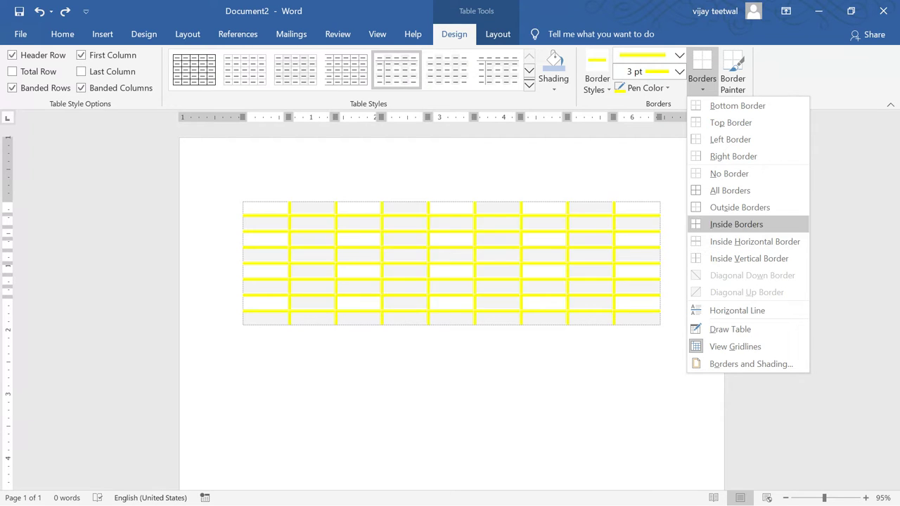
{"action": "left_click", "coordinate": [737, 224]}
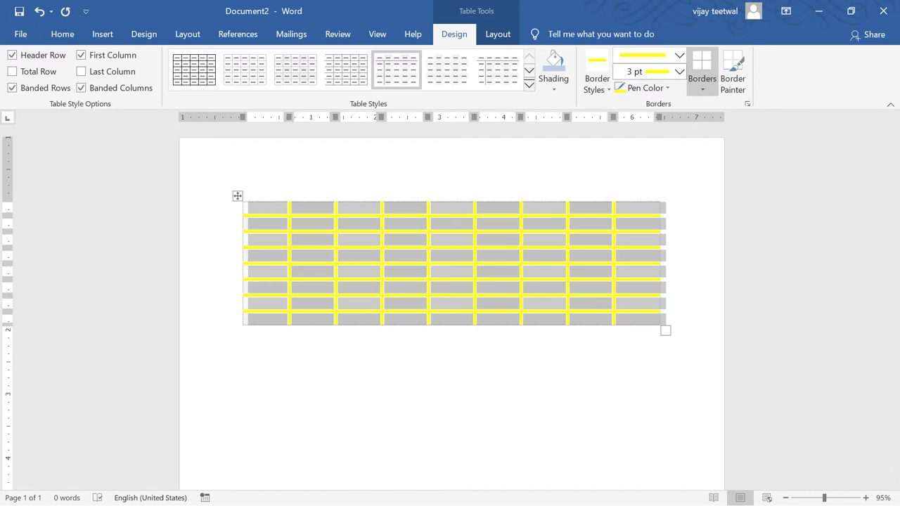
{"action": "left_click", "coordinate": [498, 34]}
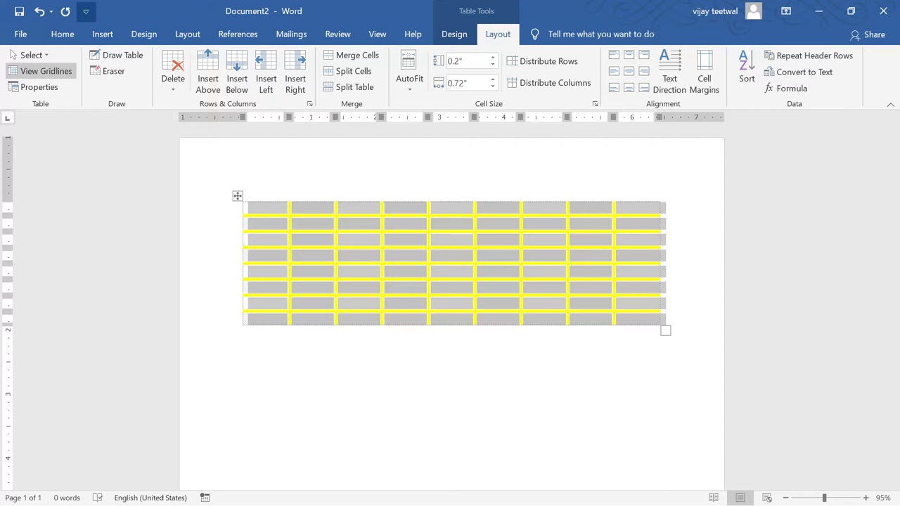
Step: Use the Select menu to select the row 2, column 3 cell, then column 3, then row 2
{"action": "left_click", "coordinate": [340, 224]}
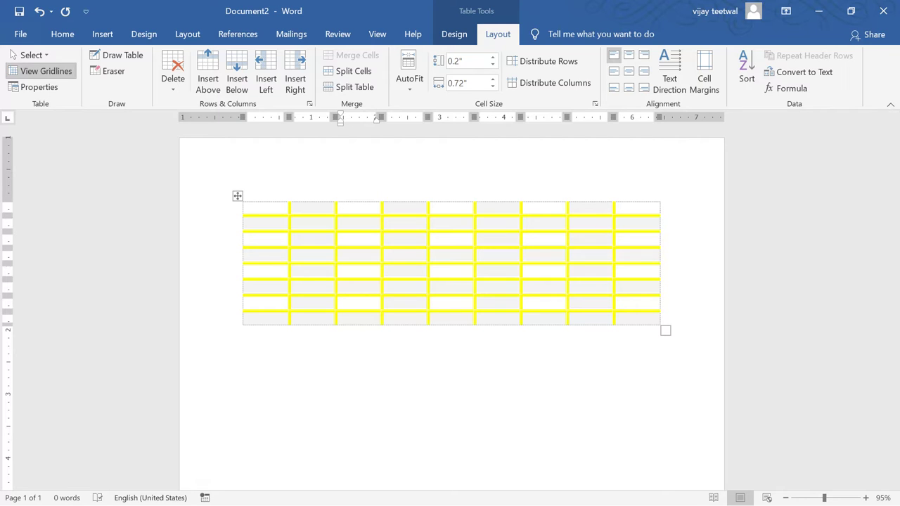
{"action": "left_click", "coordinate": [31, 55]}
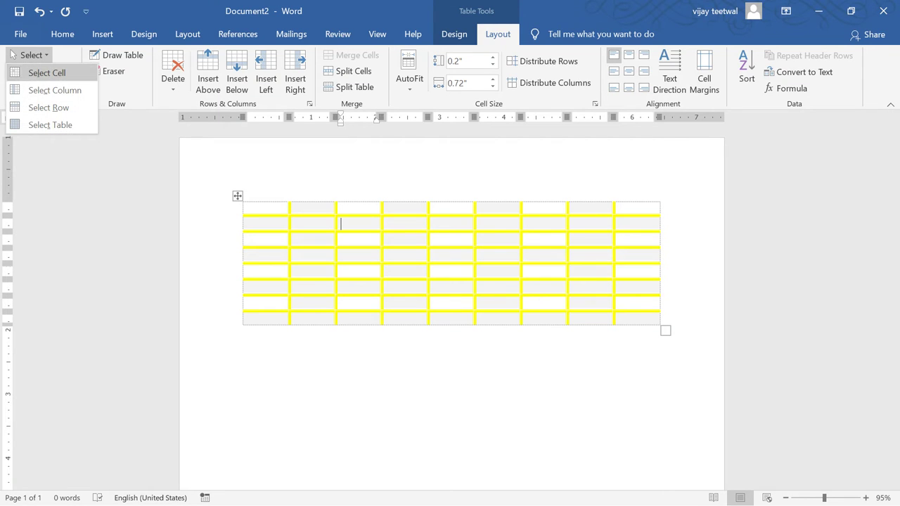
{"action": "left_click", "coordinate": [47, 72]}
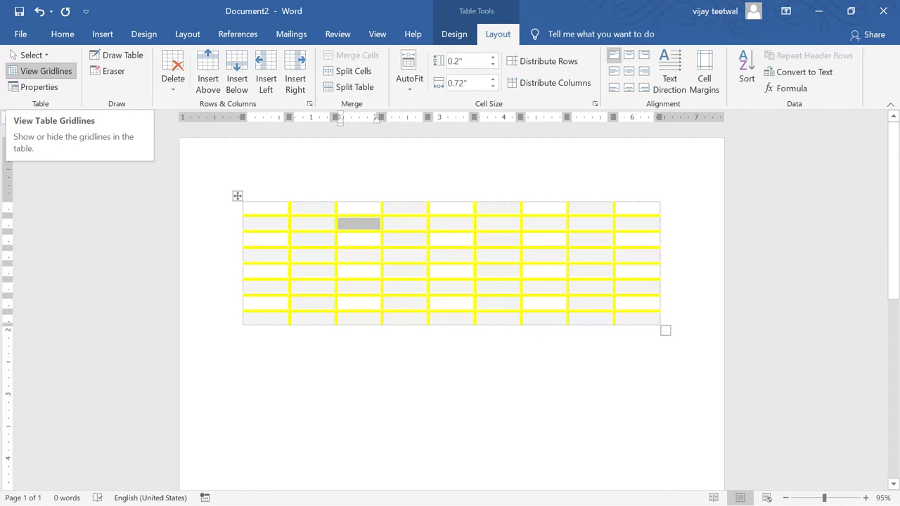
{"action": "left_click", "coordinate": [31, 55]}
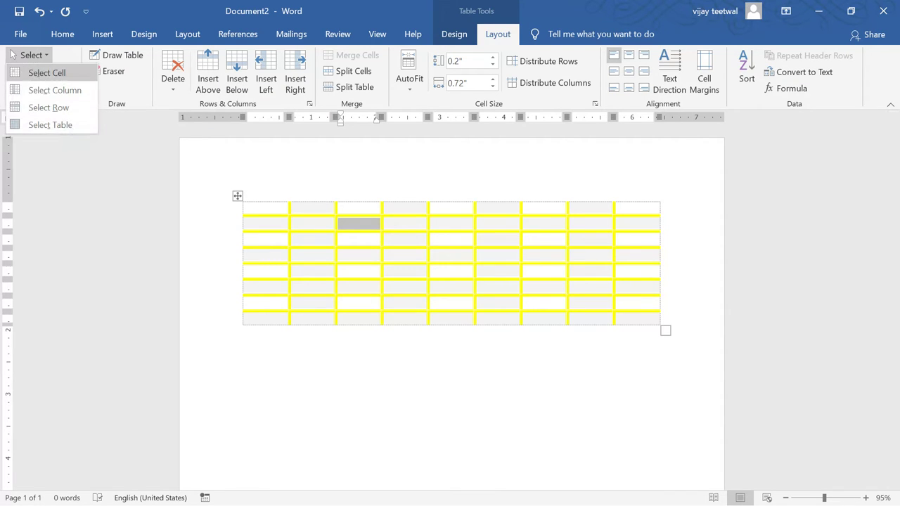
{"action": "left_click", "coordinate": [54, 90]}
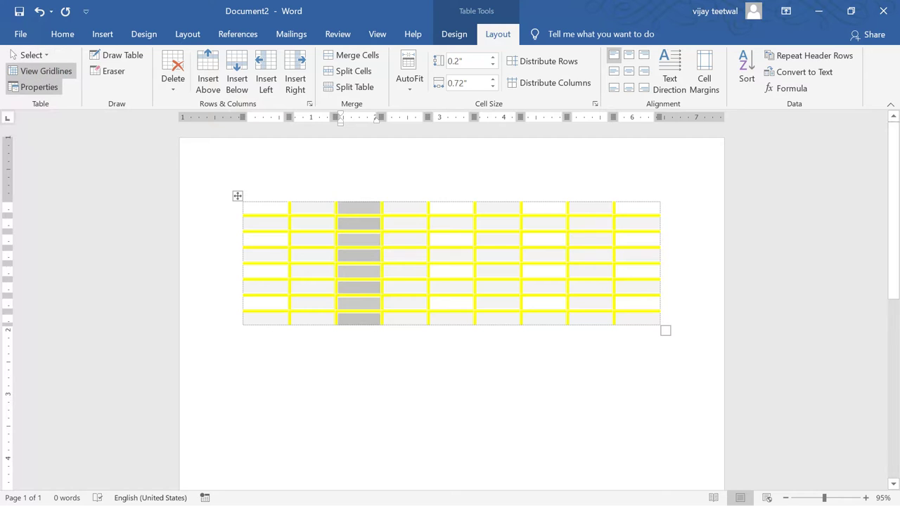
{"action": "left_click", "coordinate": [248, 224]}
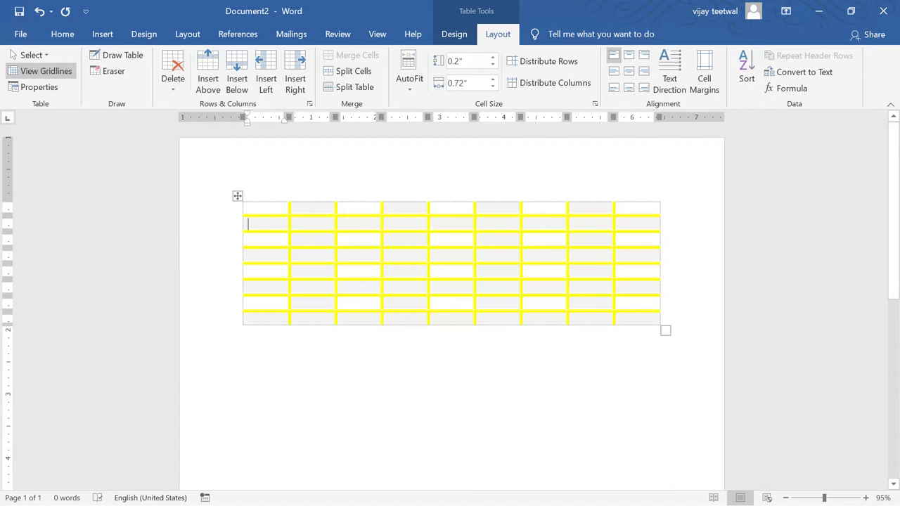
{"action": "left_click", "coordinate": [31, 55]}
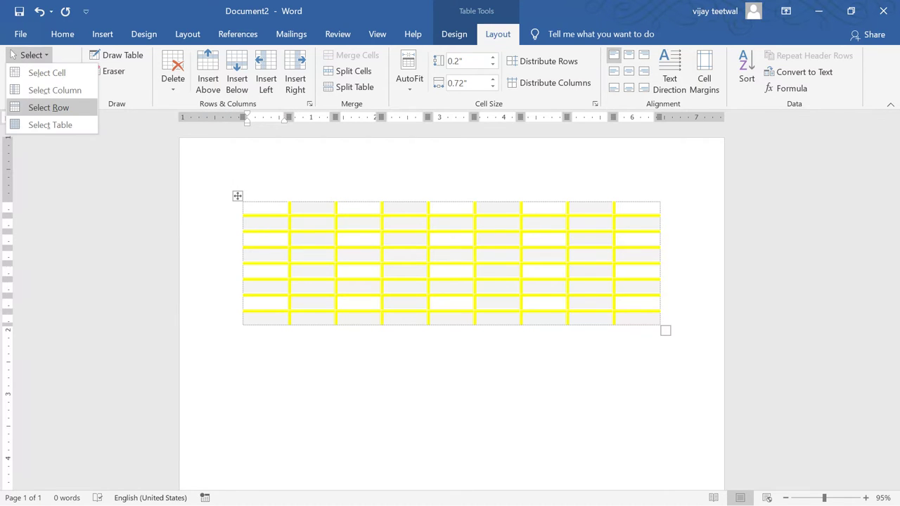
{"action": "left_click", "coordinate": [49, 108]}
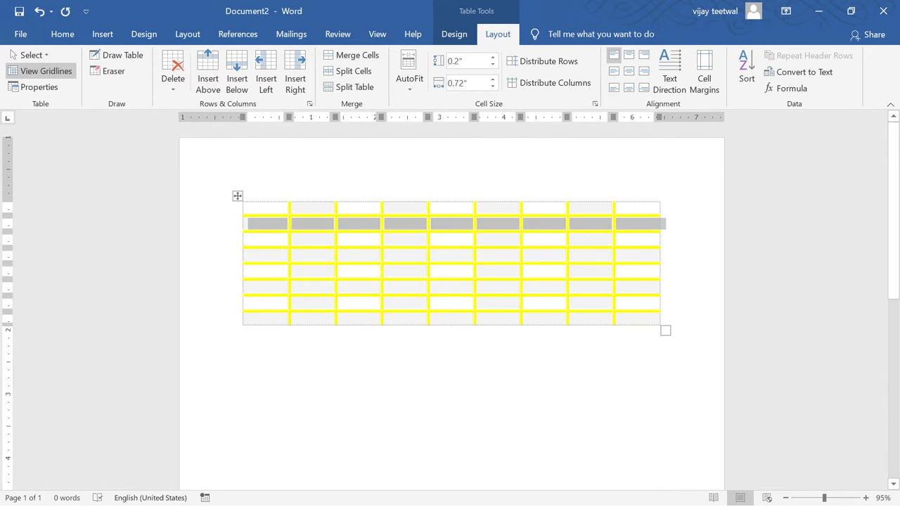
Step: Select the entire table, then clear the selection by clicking back into a cell
{"action": "left_click", "coordinate": [249, 239]}
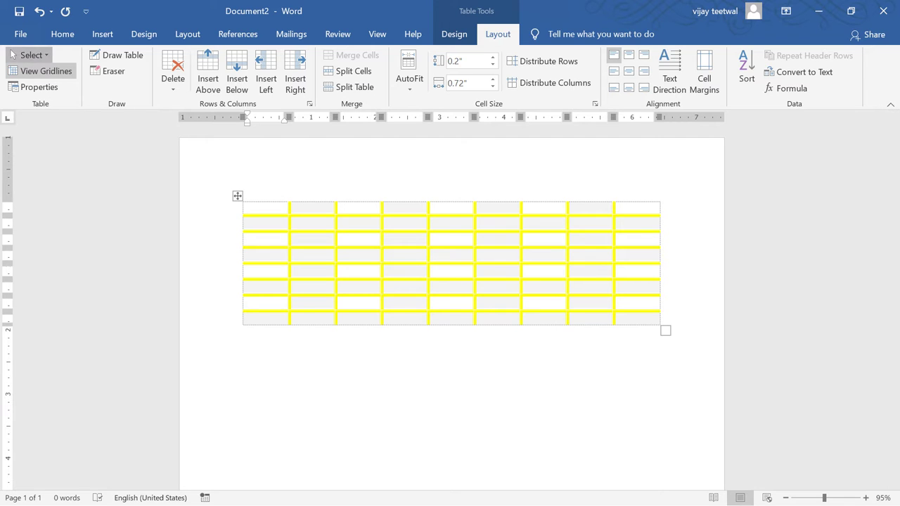
{"action": "left_click", "coordinate": [31, 55]}
{"action": "left_click", "coordinate": [50, 124]}
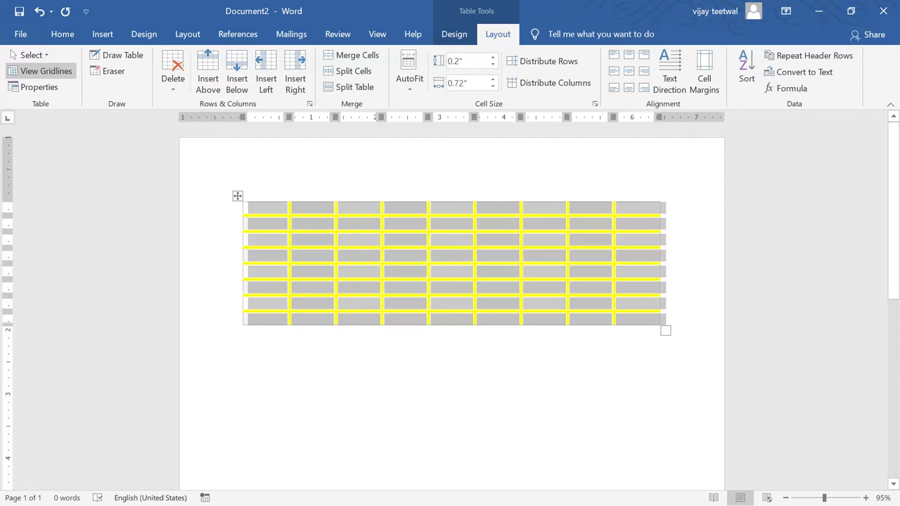
{"action": "left_click", "coordinate": [31, 55]}
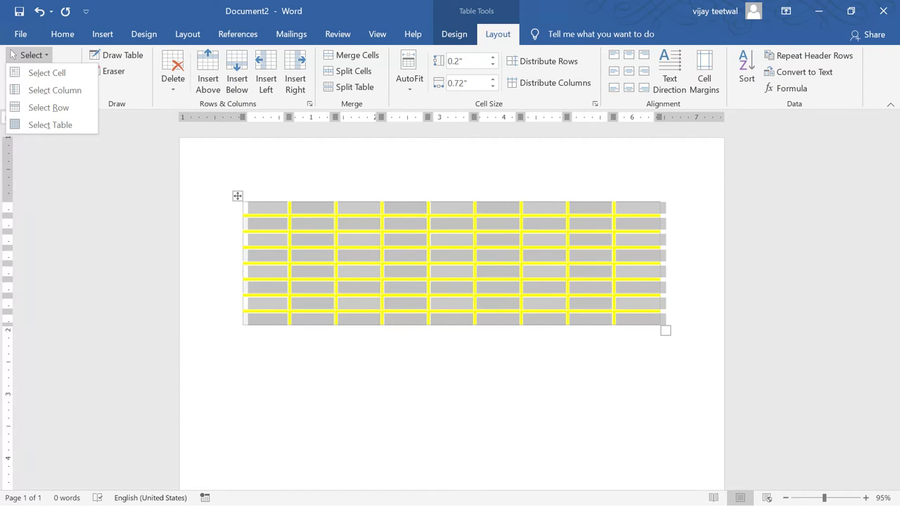
{"action": "key", "text": "Escape"}
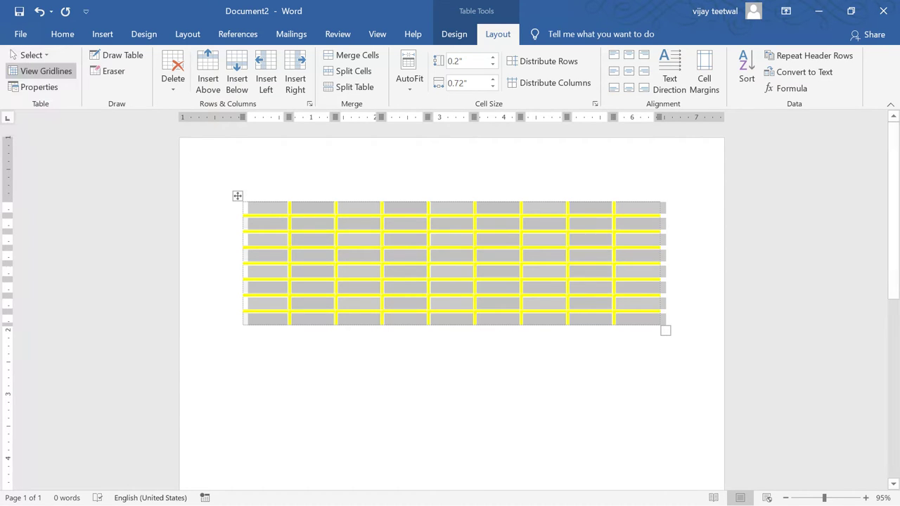
{"action": "left_click", "coordinate": [295, 271]}
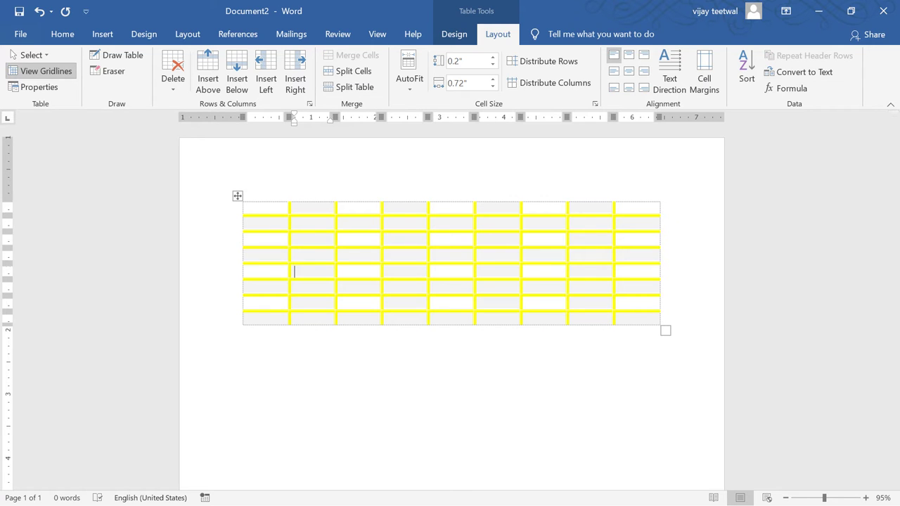
Step: Toggle View Gridlines off and back on, then open Table Properties
{"action": "left_click", "coordinate": [41, 70]}
{"action": "left_click", "coordinate": [41, 70]}
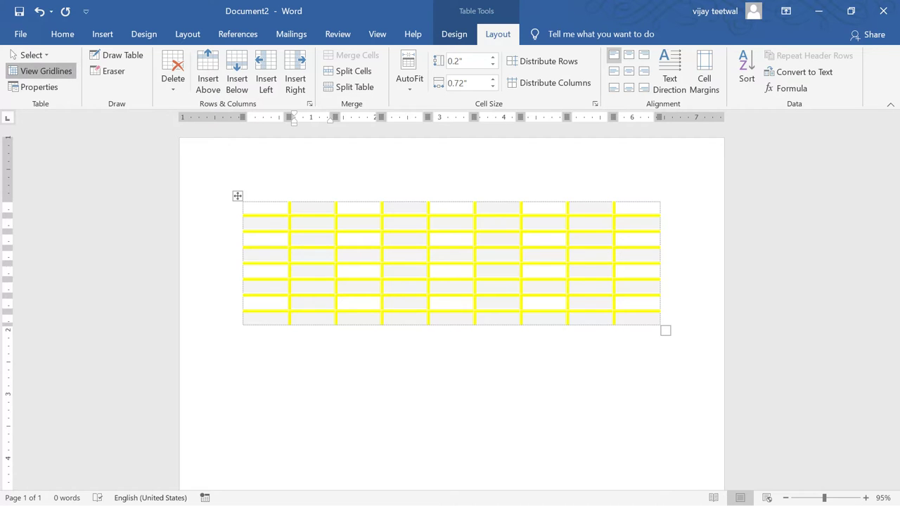
{"action": "left_click", "coordinate": [41, 70]}
{"action": "left_click", "coordinate": [40, 71]}
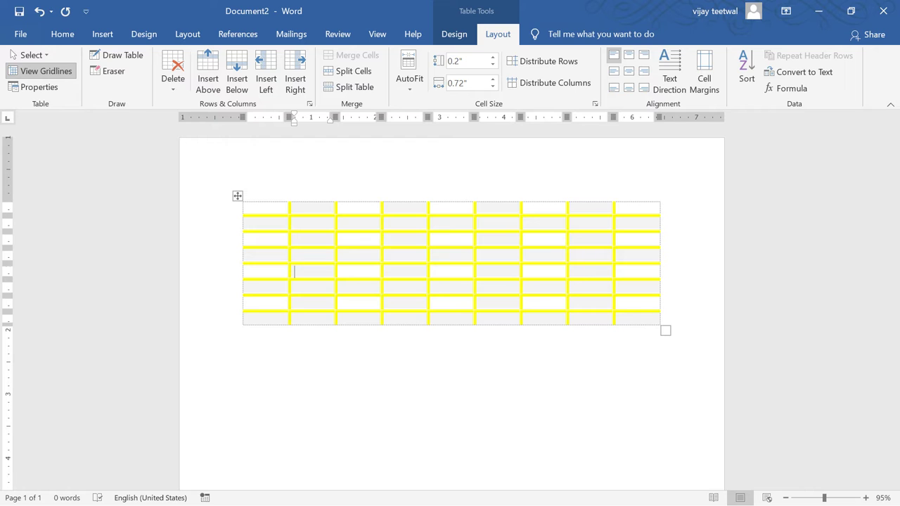
{"action": "left_click", "coordinate": [33, 86]}
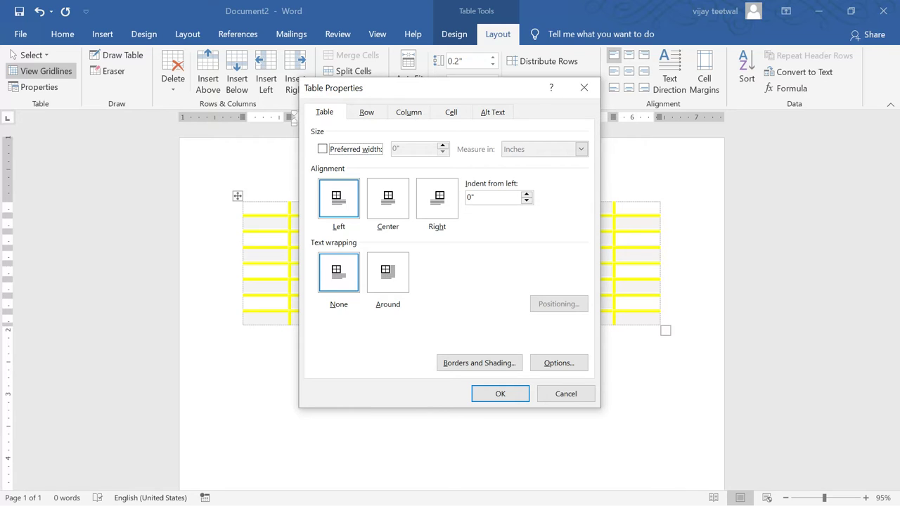
Step: Browse the Table, Row, Column and Cell tabs, enabling a specified height for row 5
{"action": "left_click", "coordinate": [485, 197]}
{"action": "left_click", "coordinate": [366, 112]}
{"action": "key", "text": "alt+s"}
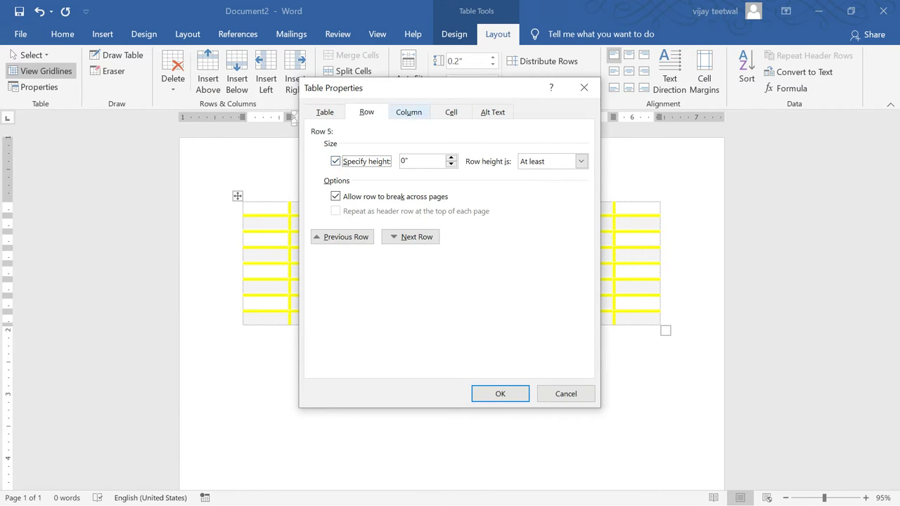
{"action": "left_click", "coordinate": [409, 112]}
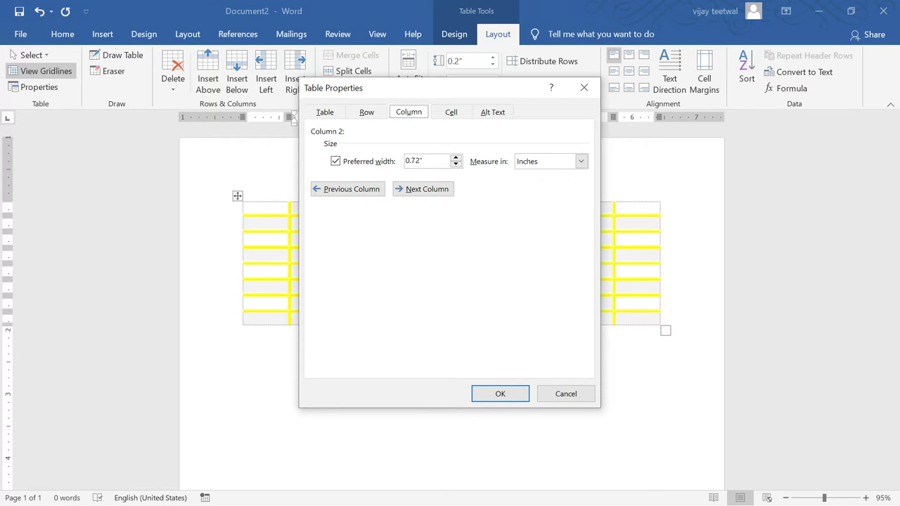
{"action": "left_click", "coordinate": [451, 112]}
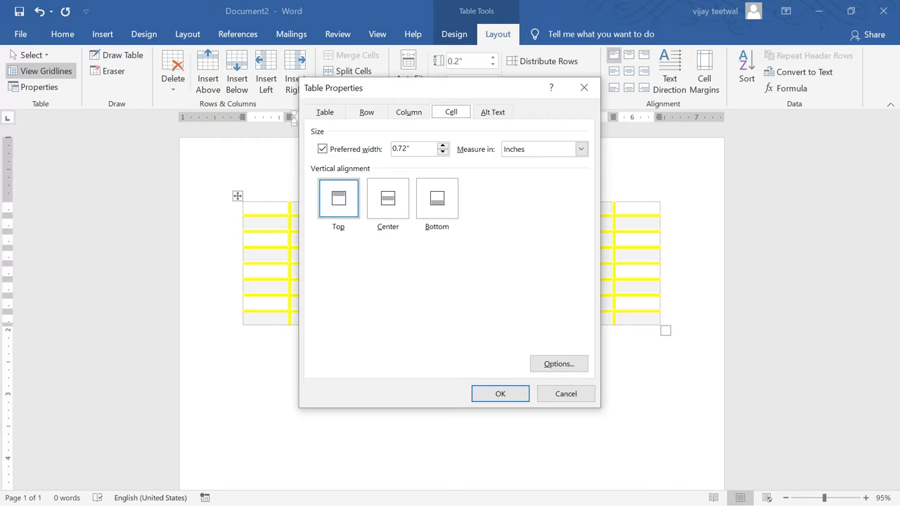
{"action": "left_click", "coordinate": [581, 149]}
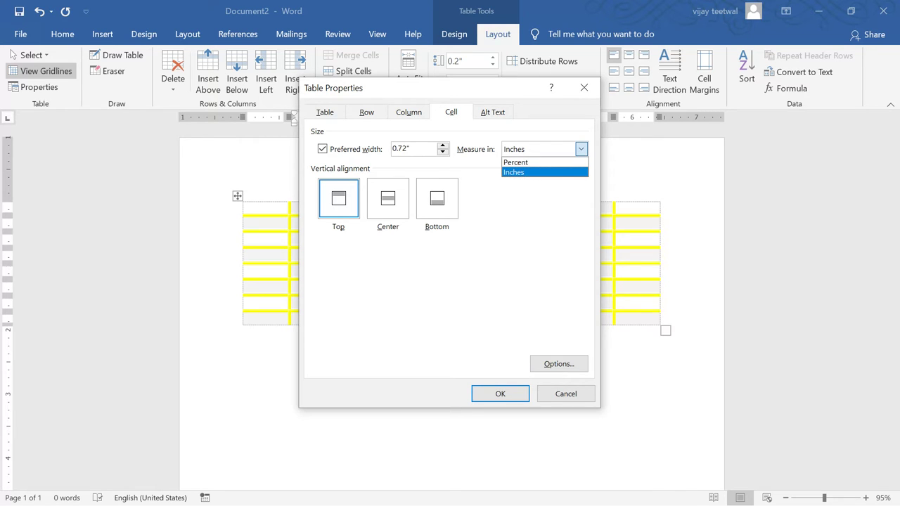
Step: Set the cell's vertical alignment to Center, look at the Alt Text fields, and confirm with OK
{"action": "left_click", "coordinate": [387, 199]}
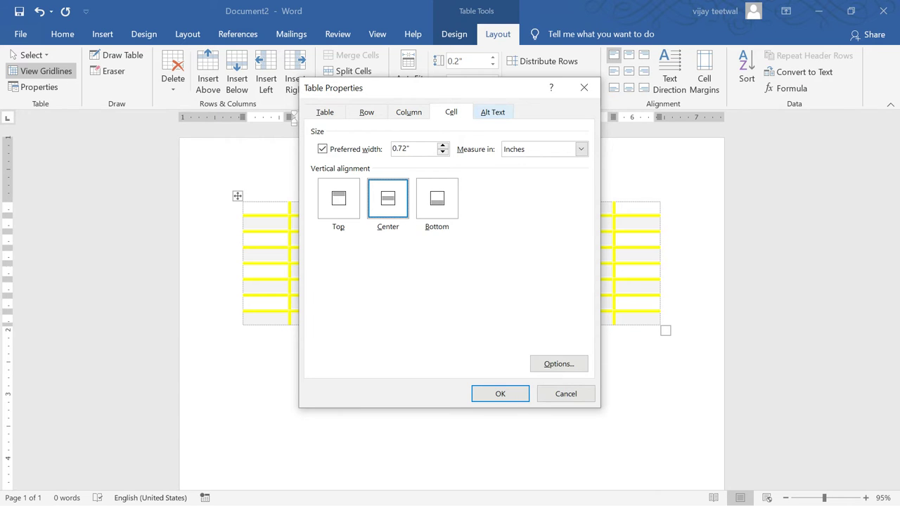
{"action": "left_click", "coordinate": [493, 112]}
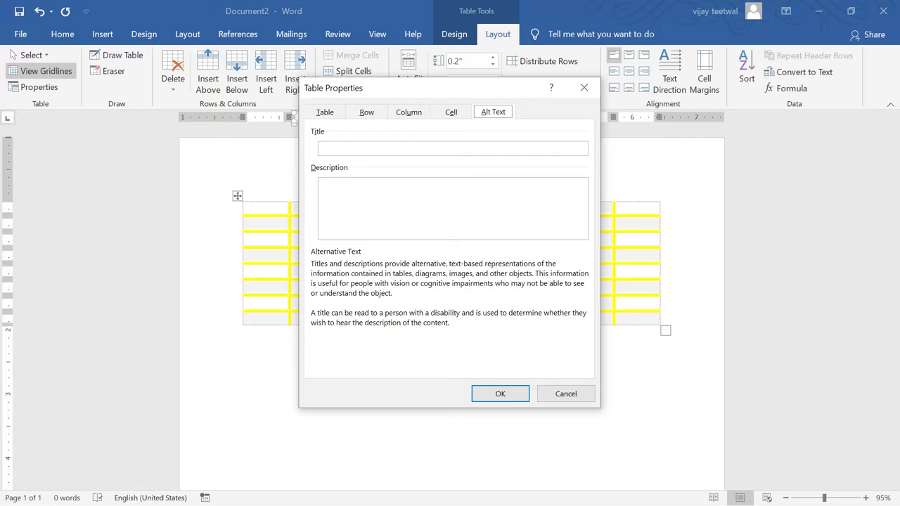
{"action": "left_click", "coordinate": [320, 183]}
{"action": "left_click", "coordinate": [501, 394]}
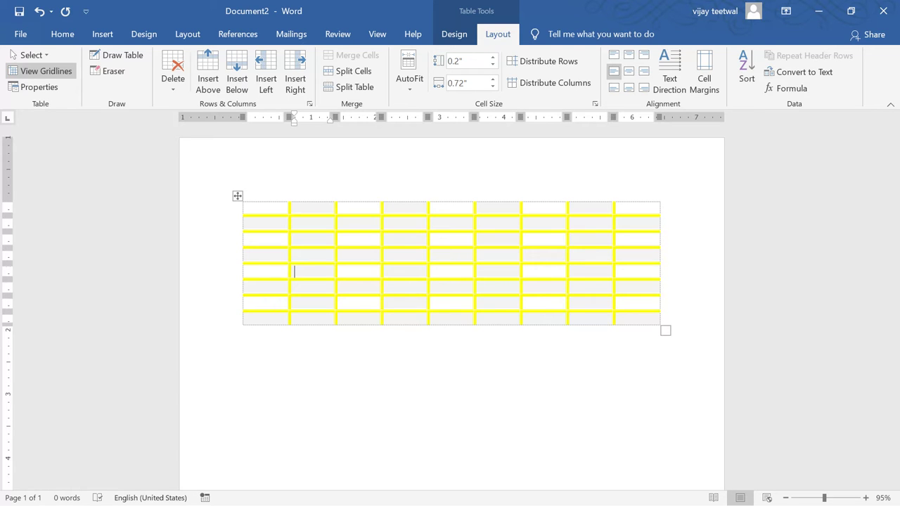
{"action": "left_click", "coordinate": [108, 71]}
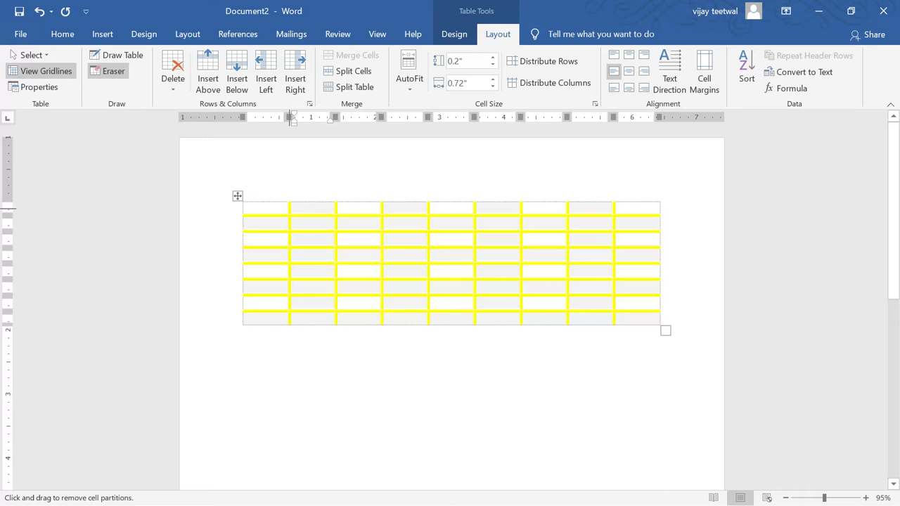
{"action": "left_click_drag", "start_coordinate": [292, 209], "coordinate": [460, 285]}
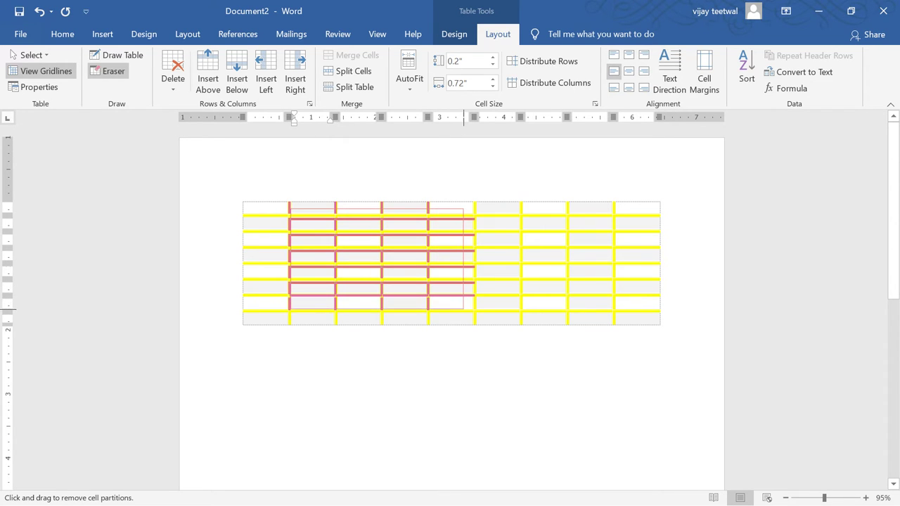
{"action": "left_click_drag", "start_coordinate": [460, 285], "coordinate": [464, 308]}
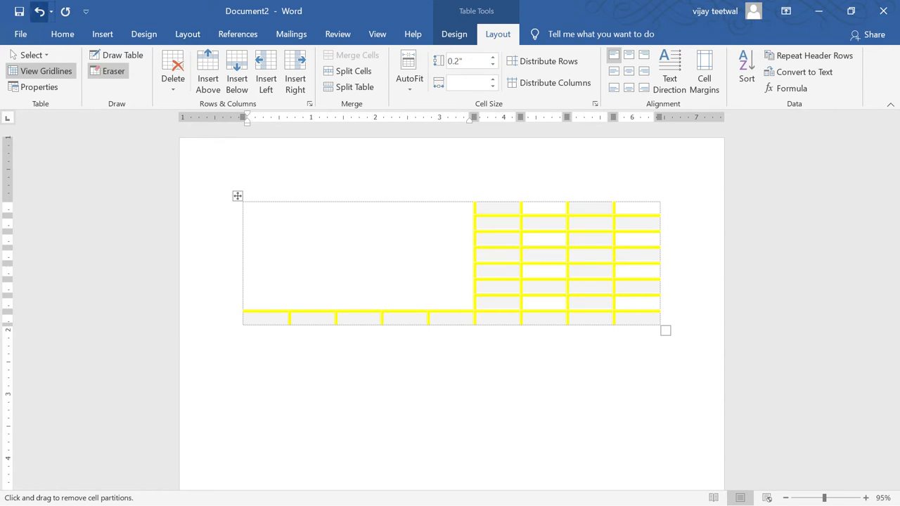
{"action": "left_click", "coordinate": [38, 11]}
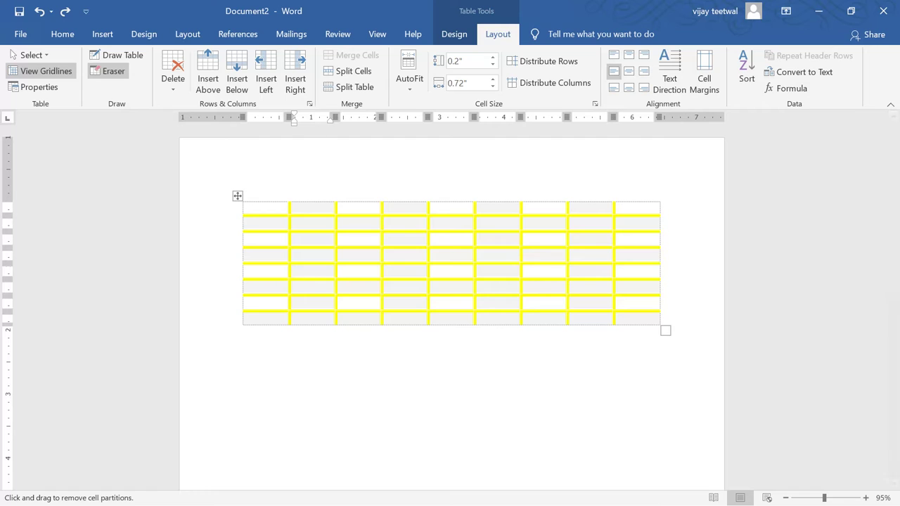
{"action": "key", "text": "Escape"}
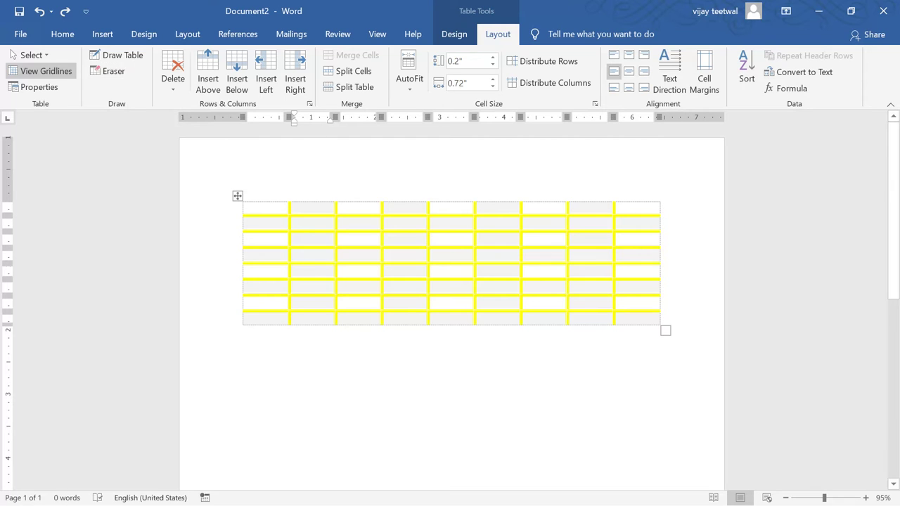
Step: From the row 4, column 2 cell, delete its column and its row
{"action": "left_click", "coordinate": [294, 256]}
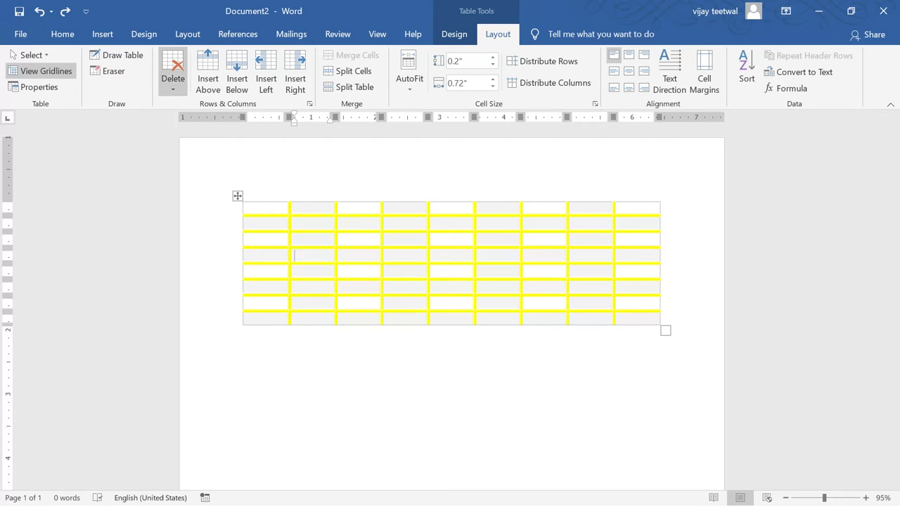
{"action": "left_click", "coordinate": [173, 71]}
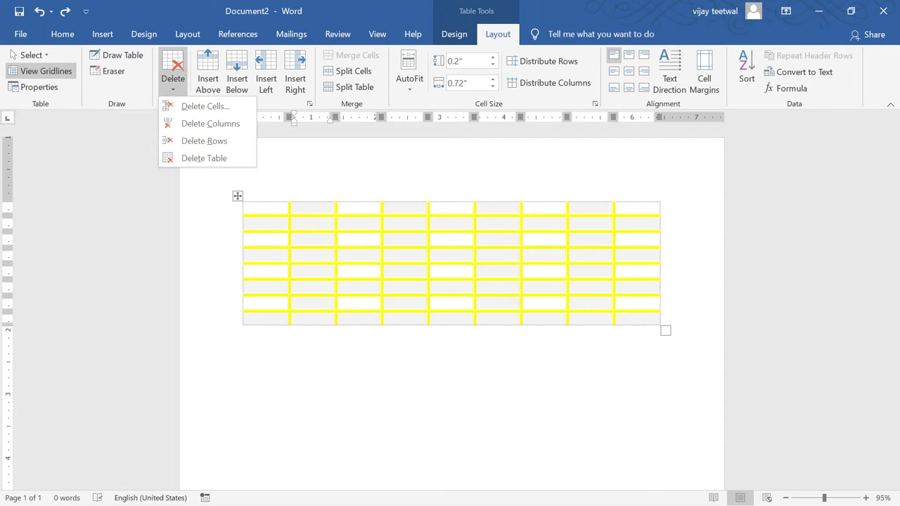
{"action": "key", "text": "Escape"}
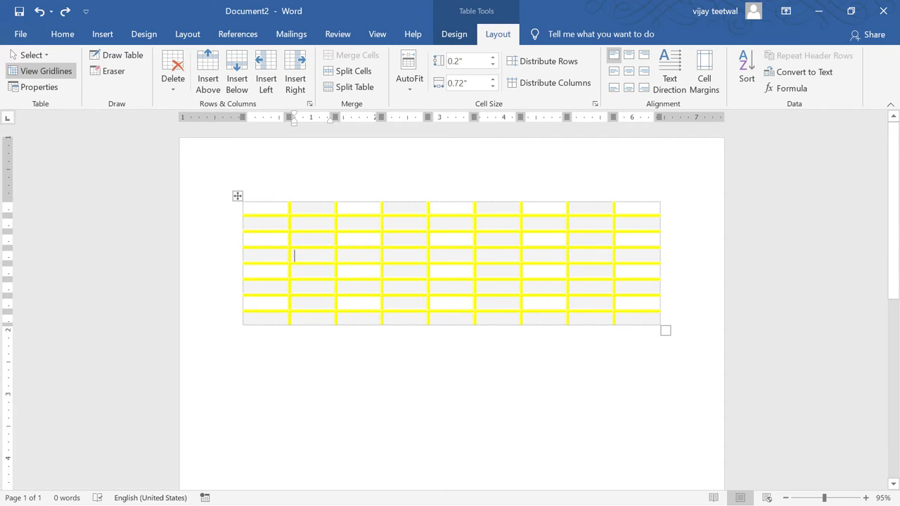
{"action": "left_click", "coordinate": [173, 71]}
{"action": "key", "text": "Escape"}
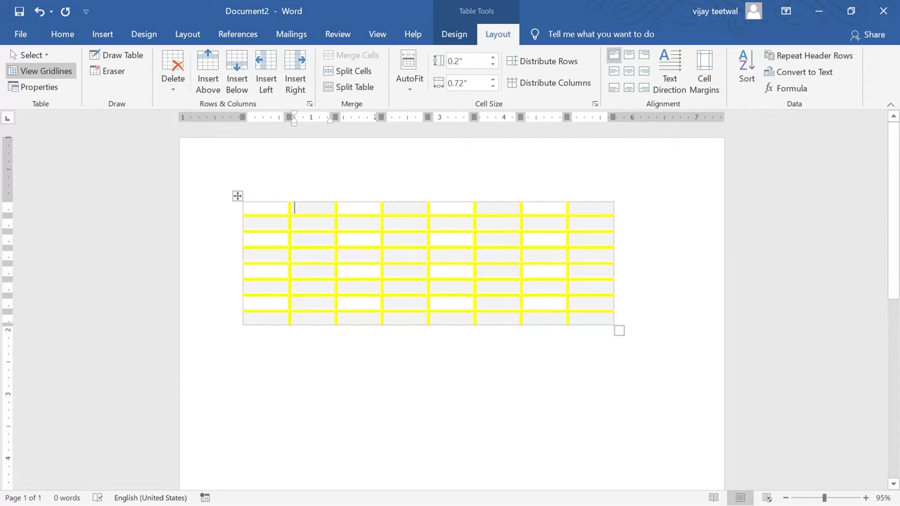
{"action": "left_click", "coordinate": [173, 70]}
{"action": "left_click", "coordinate": [204, 140]}
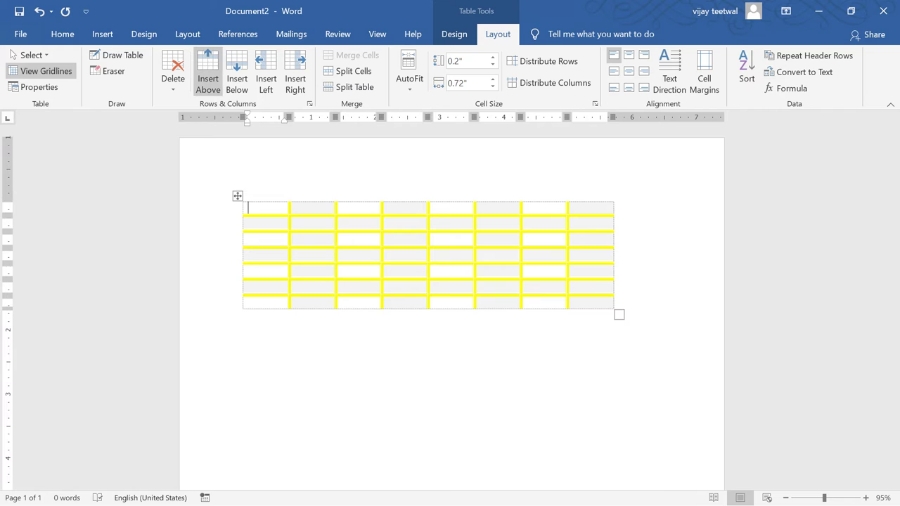
Step: Insert three rows above and four rows below the current row
{"action": "left_click", "coordinate": [208, 73]}
{"action": "left_click", "coordinate": [208, 73]}
{"action": "left_click", "coordinate": [208, 73]}
{"action": "left_click", "coordinate": [208, 73]}
{"action": "left_click", "coordinate": [208, 73]}
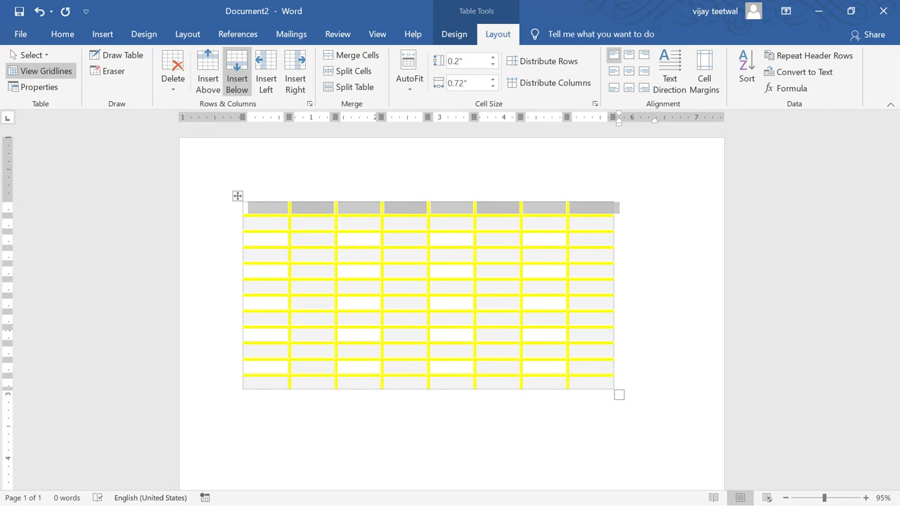
{"action": "left_click", "coordinate": [237, 73]}
{"action": "left_click", "coordinate": [237, 74]}
{"action": "left_click", "coordinate": [237, 73]}
{"action": "left_click", "coordinate": [237, 73]}
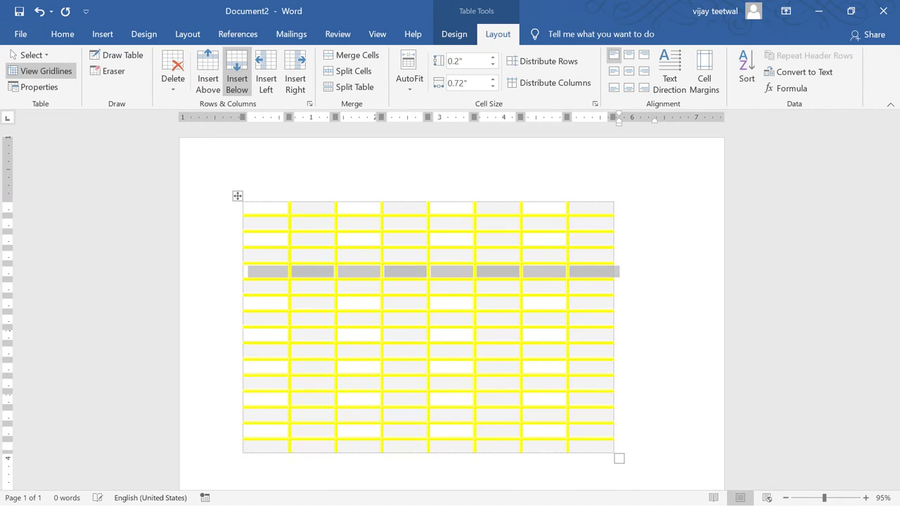
{"action": "left_click", "coordinate": [237, 77]}
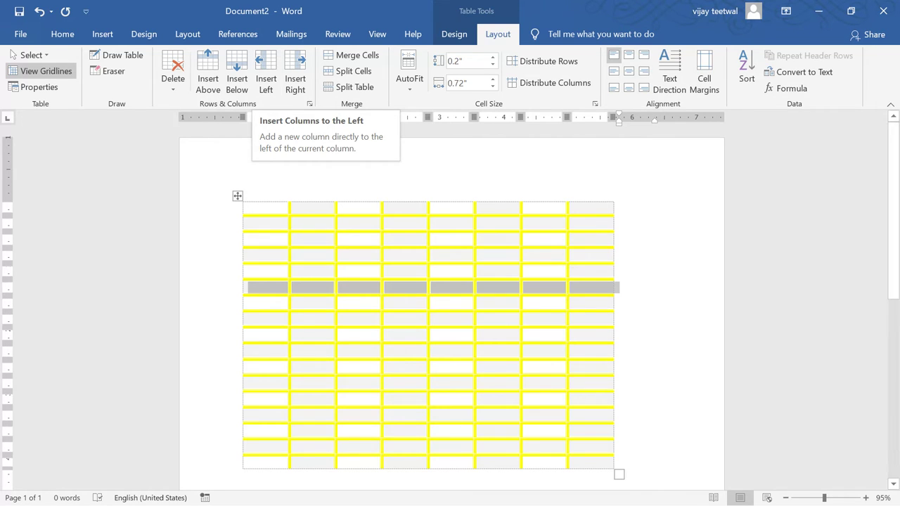
Step: Merge the top-left block of five rows by four columns into one cell
{"action": "left_click", "coordinate": [247, 207]}
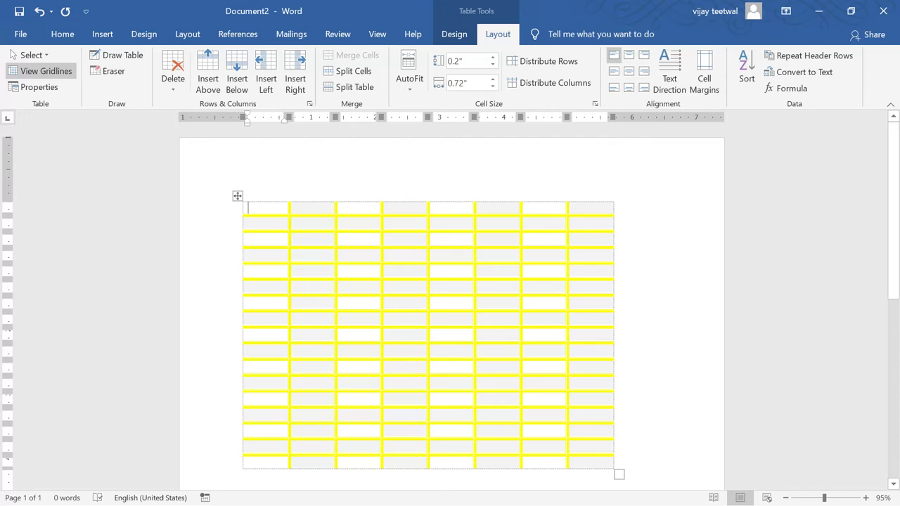
{"action": "key", "text": "shift+Right"}
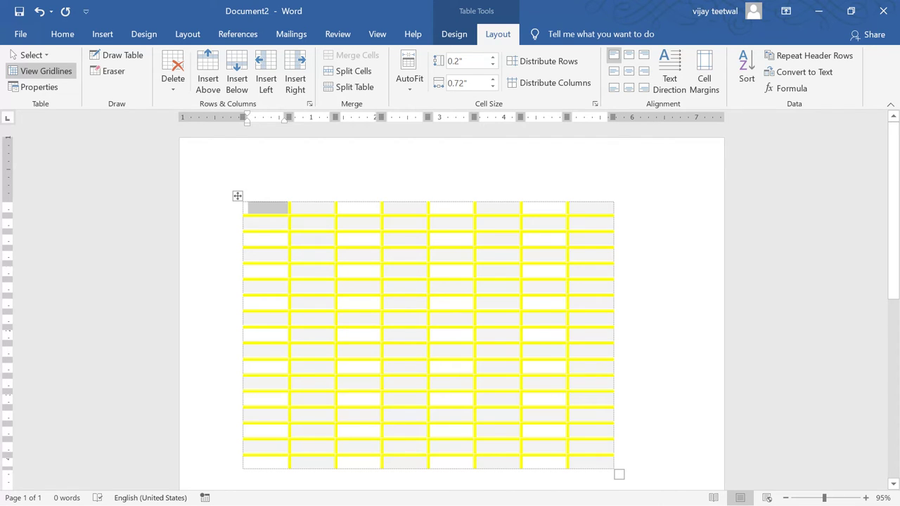
{"action": "key", "text": "shift+Down"}
{"action": "key", "text": "shift+Right"}
{"action": "key", "text": "shift+Right"}
{"action": "key", "text": "shift+Right"}
{"action": "key", "text": "shift+Up"}
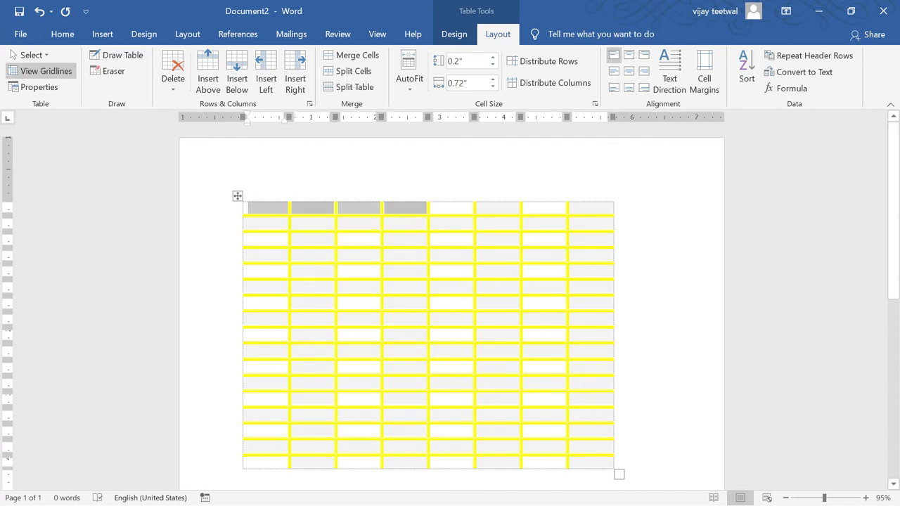
{"action": "key", "text": "shift+Down"}
{"action": "key", "text": "shift+Down"}
{"action": "key", "text": "shift+Down"}
{"action": "key", "text": "shift+Down"}
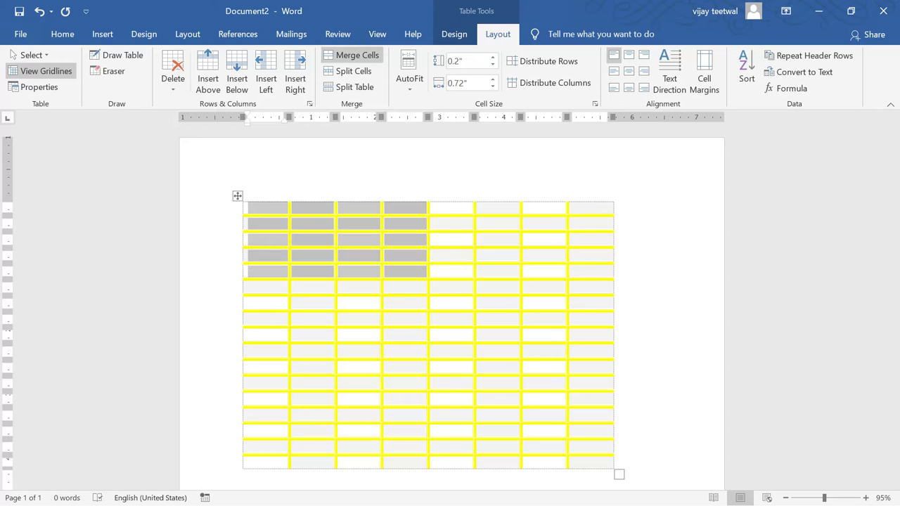
{"action": "left_click", "coordinate": [352, 55]}
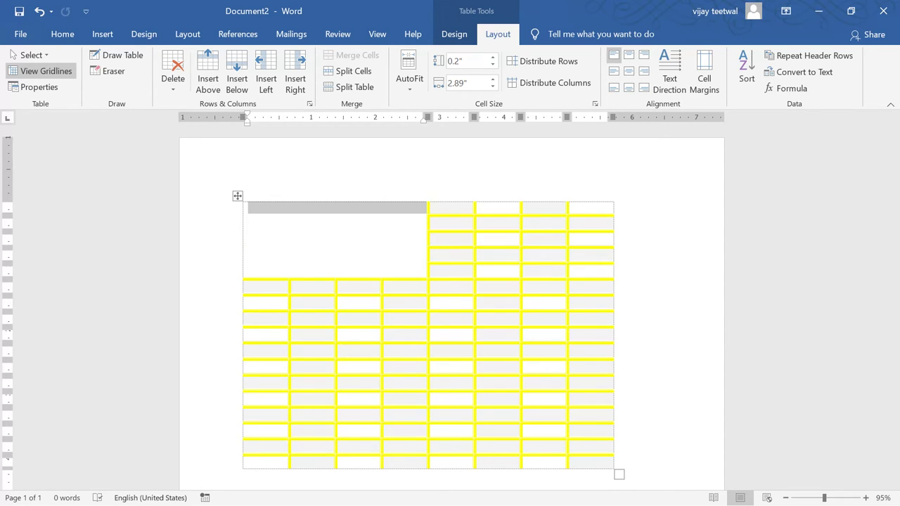
Step: Split the merged cell into 2 columns and 1 row
{"action": "left_click", "coordinate": [350, 71]}
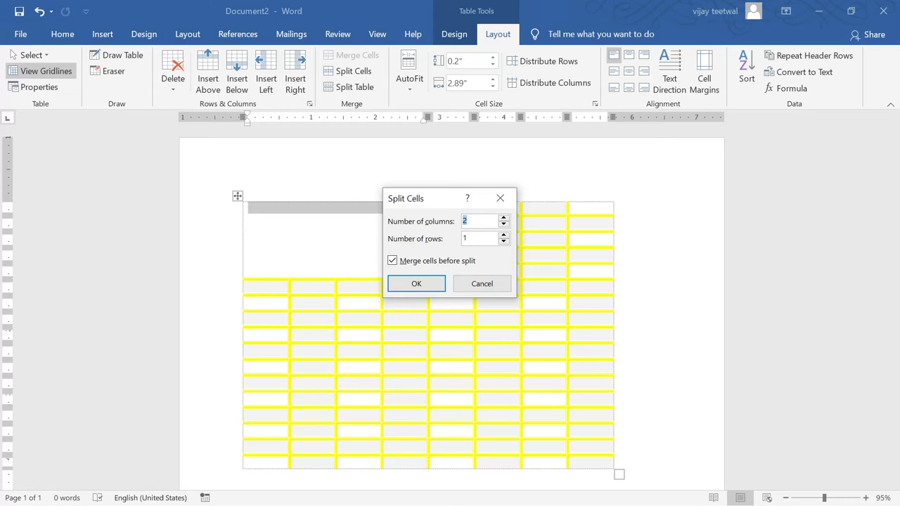
{"action": "type", "text": "2"}
{"action": "key", "text": "Return"}
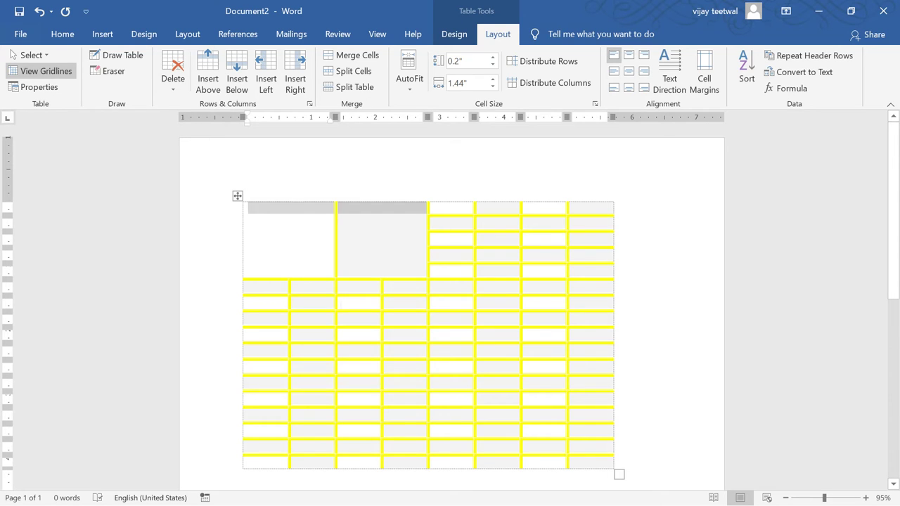
{"action": "left_click", "coordinate": [341, 303]}
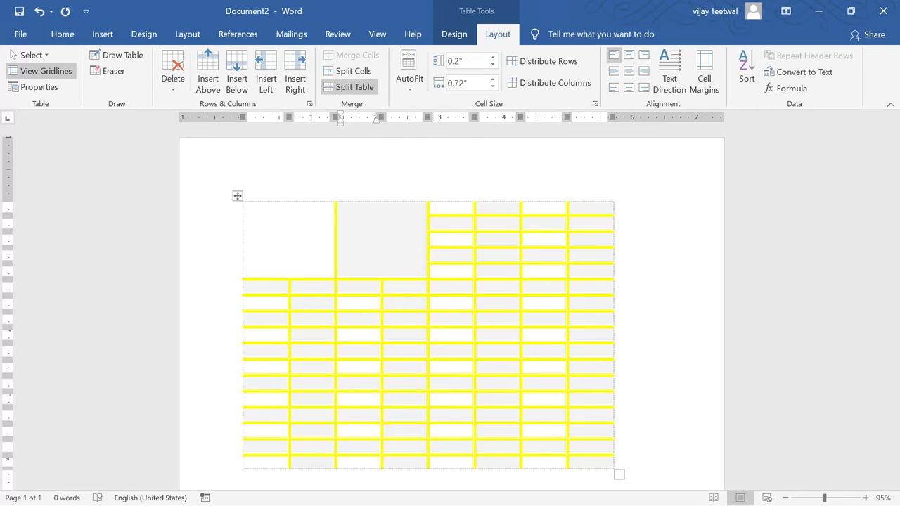
{"action": "left_click", "coordinate": [354, 87]}
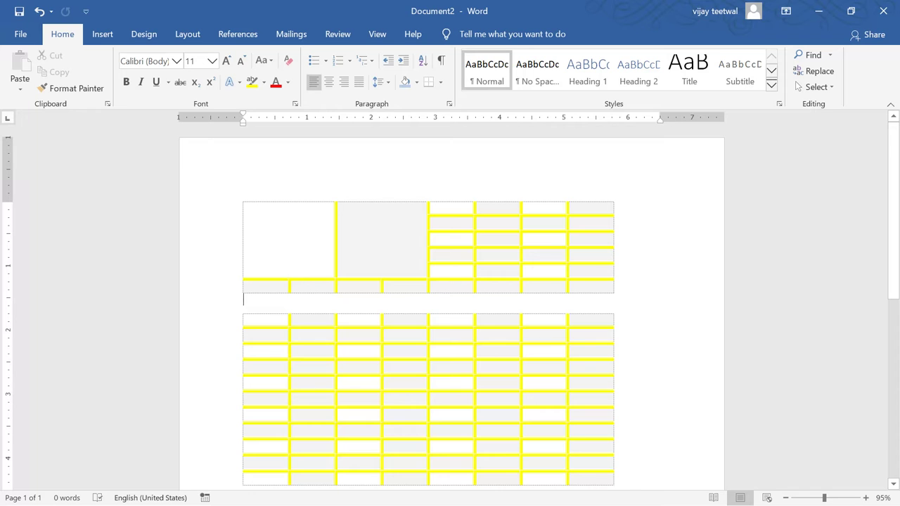
{"action": "left_click", "coordinate": [38, 11]}
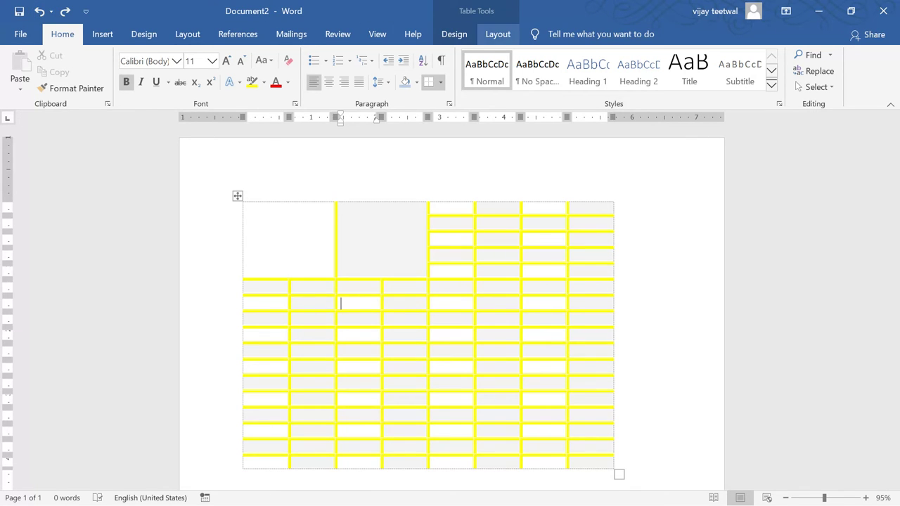
Step: AutoFit the table to the window width
{"action": "left_click", "coordinate": [498, 34]}
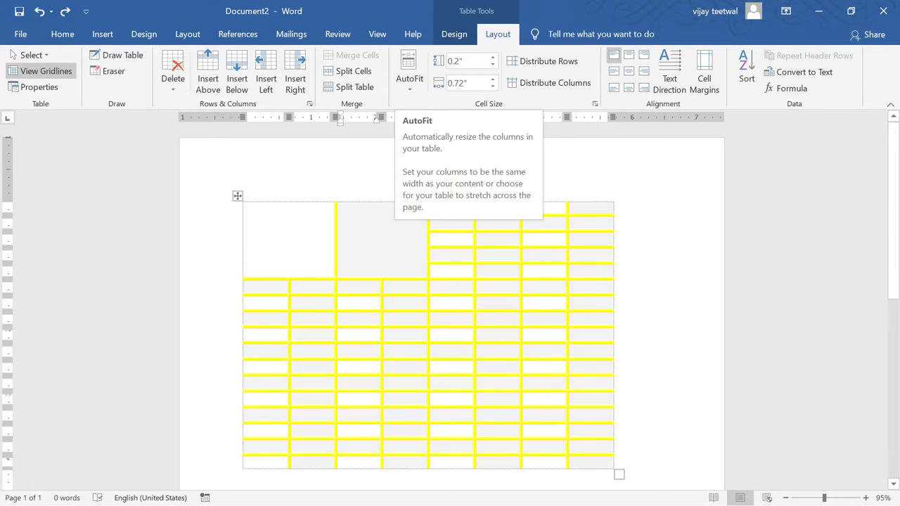
{"action": "left_click", "coordinate": [434, 287]}
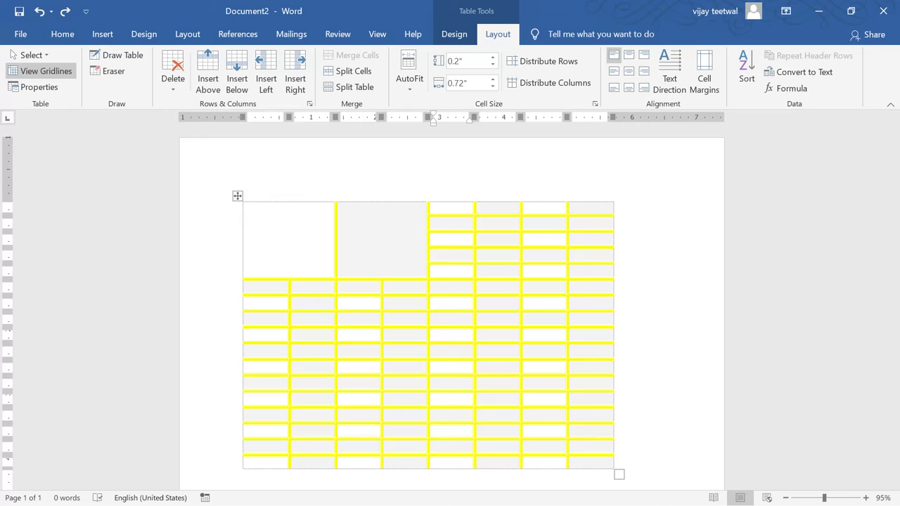
{"action": "left_click", "coordinate": [409, 74]}
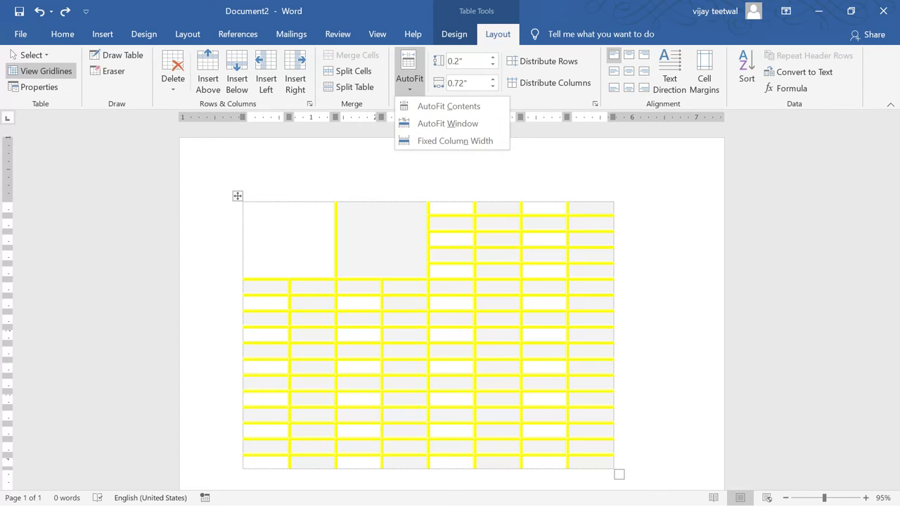
{"action": "left_click", "coordinate": [447, 123]}
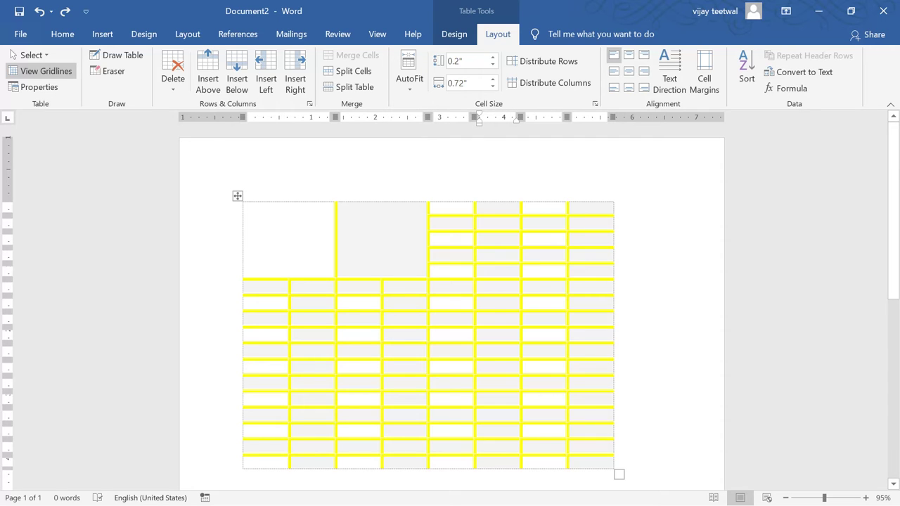
Step: Enter 746, 765 and 764 down one column, and 76 in the next column's cell
{"action": "type", "text": "746"}
{"action": "left_click", "coordinate": [479, 273]}
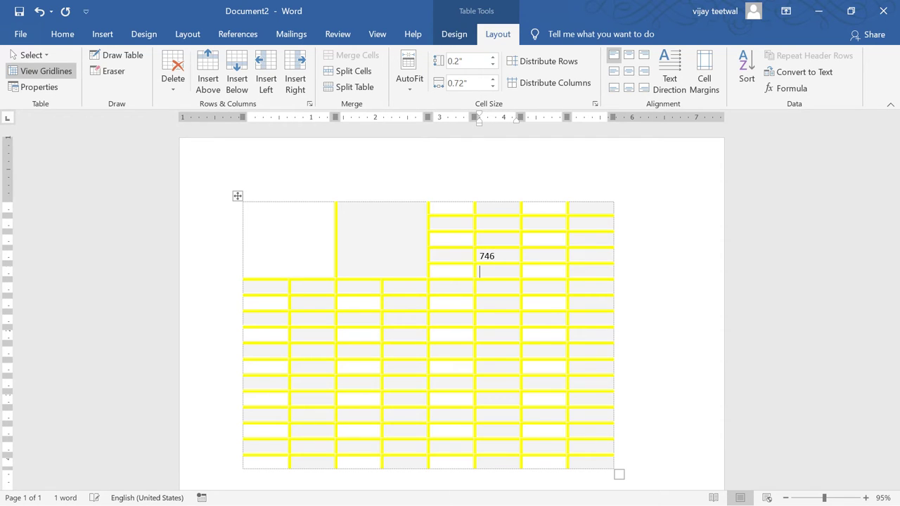
{"action": "type", "text": "765"}
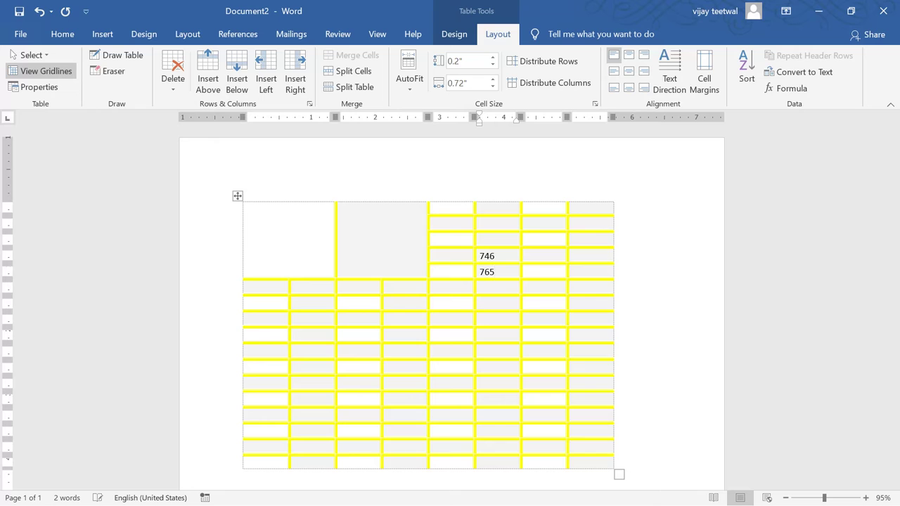
{"action": "left_click", "coordinate": [479, 288]}
{"action": "type", "text": "764"}
{"action": "left_click", "coordinate": [526, 288]}
{"action": "type", "text": "76"}
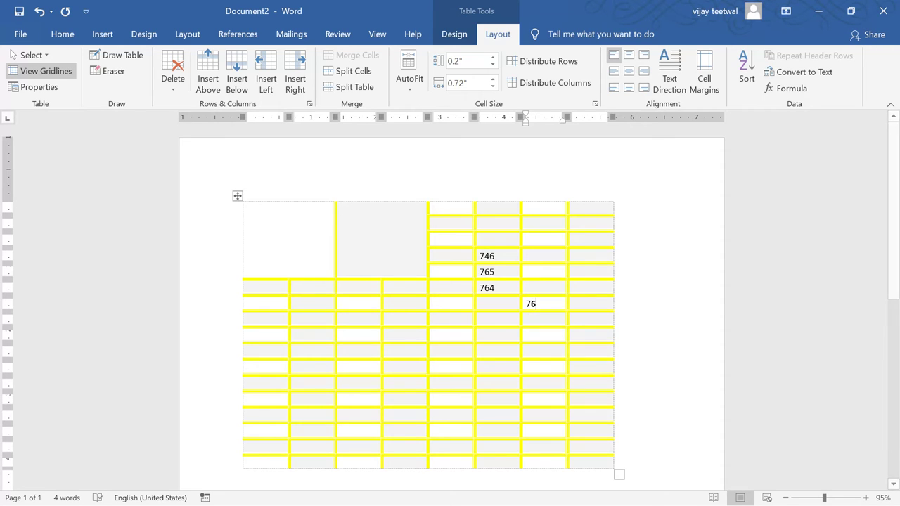
Step: Apply AutoFit Contents, then AutoFit Window so the table spans the page width
{"action": "left_click", "coordinate": [410, 77]}
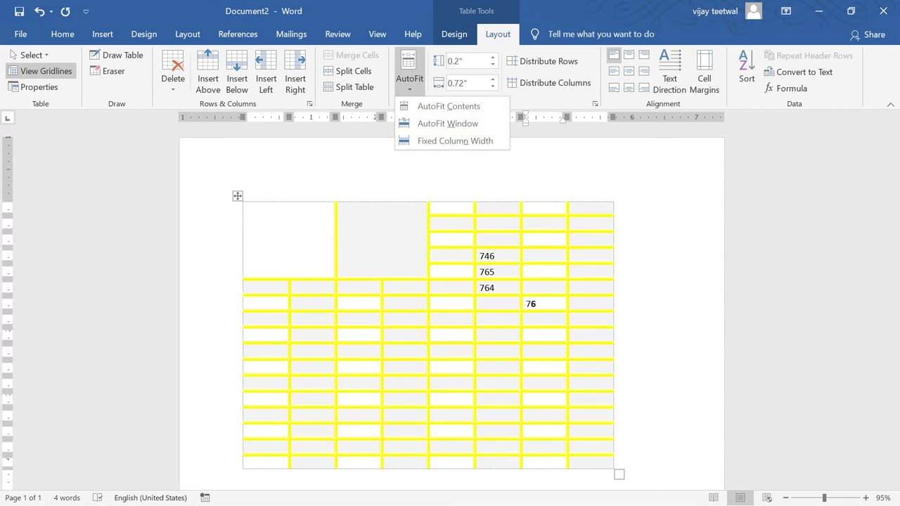
{"action": "left_click", "coordinate": [443, 105]}
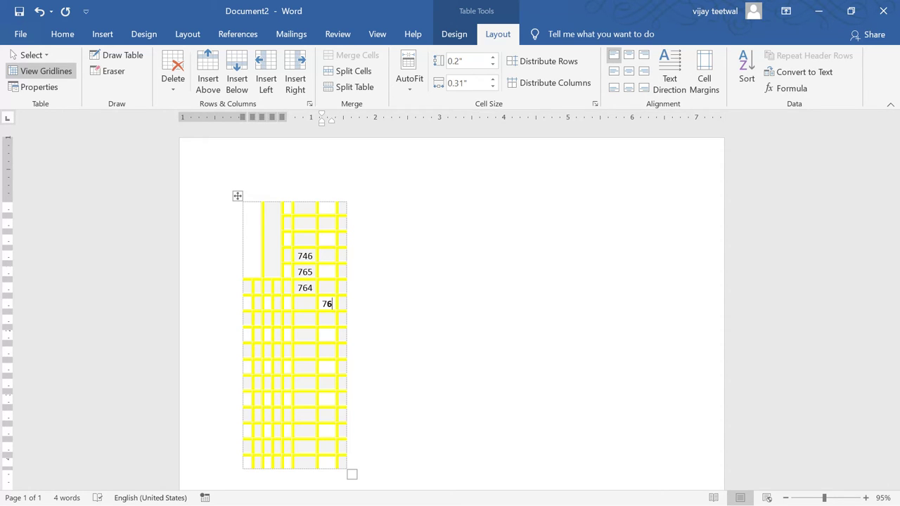
{"action": "left_click", "coordinate": [410, 70]}
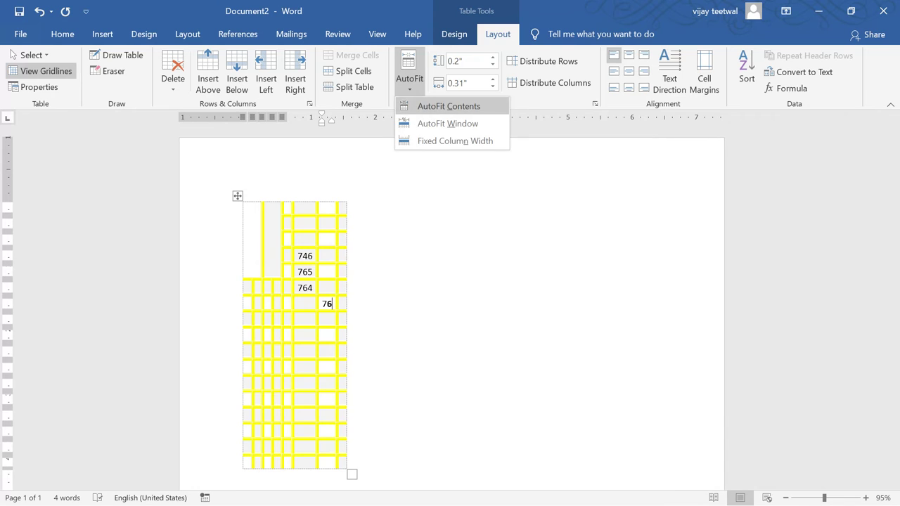
{"action": "key", "text": "Return"}
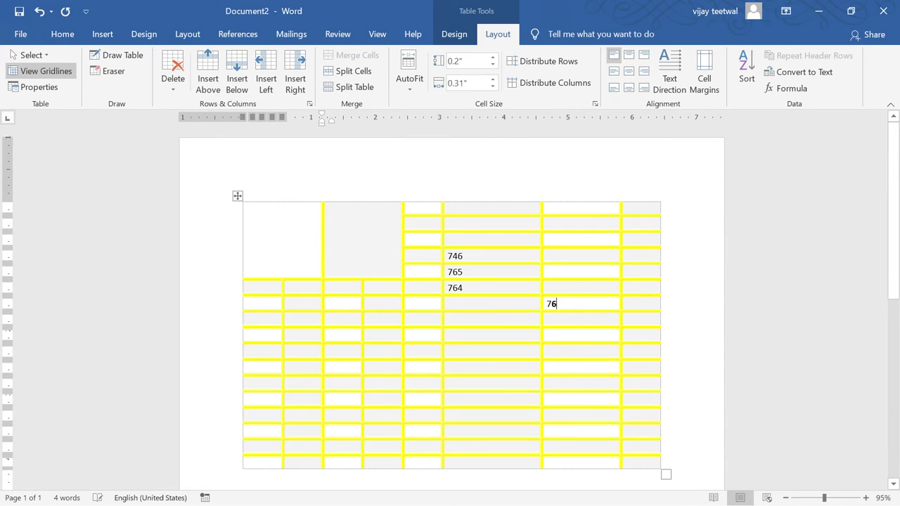
{"action": "key", "text": "ctrl+b"}
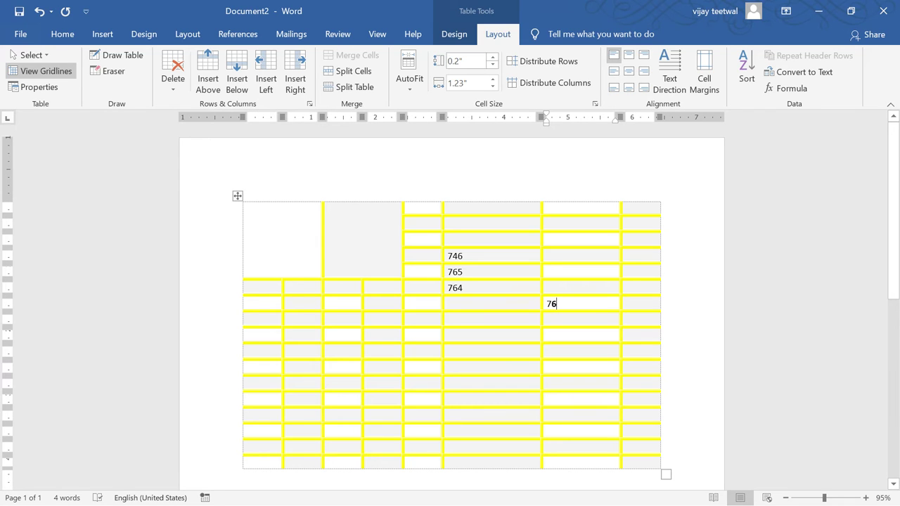
Step: Raise the cell height to 0.9" and width to 1.7" for the cell holding 76
{"action": "left_click", "coordinate": [494, 57]}
{"action": "left_click", "coordinate": [493, 58]}
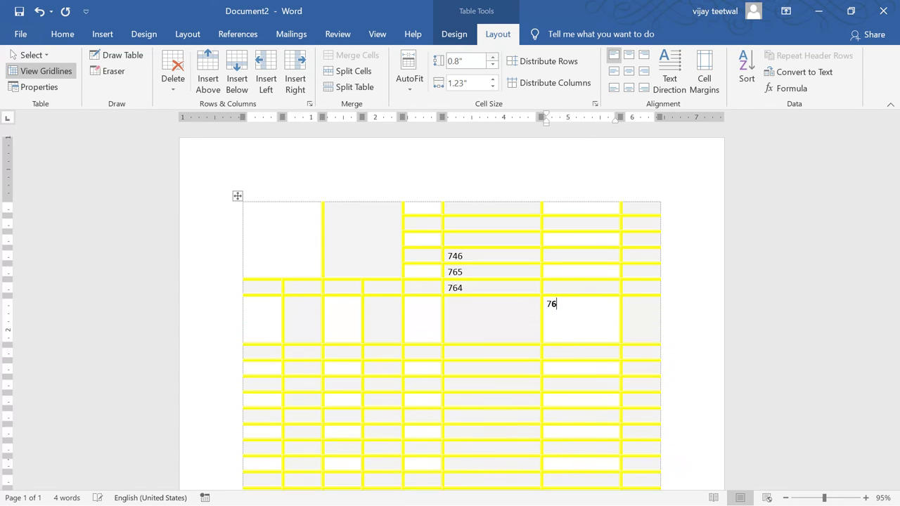
{"action": "left_click", "coordinate": [493, 58]}
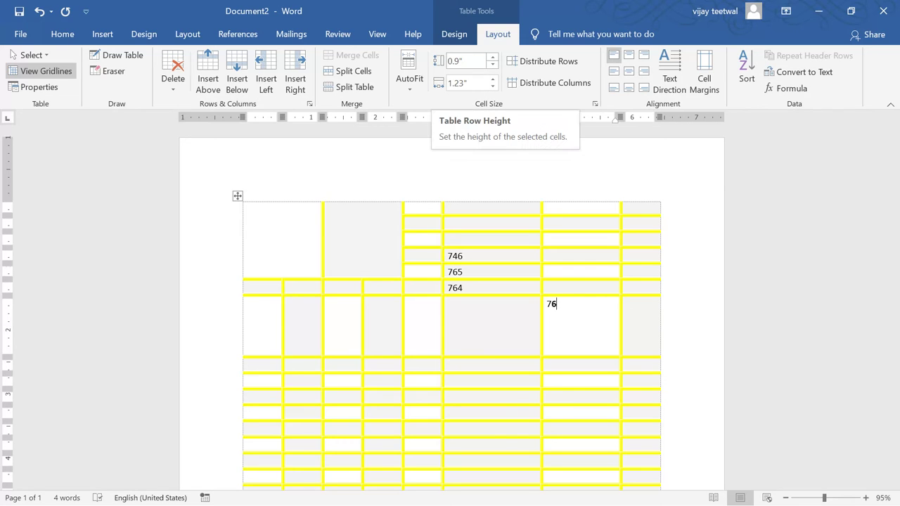
{"action": "left_click", "coordinate": [493, 79]}
{"action": "left_click", "coordinate": [493, 79]}
{"action": "left_click", "coordinate": [493, 80]}
{"action": "left_click", "coordinate": [493, 79]}
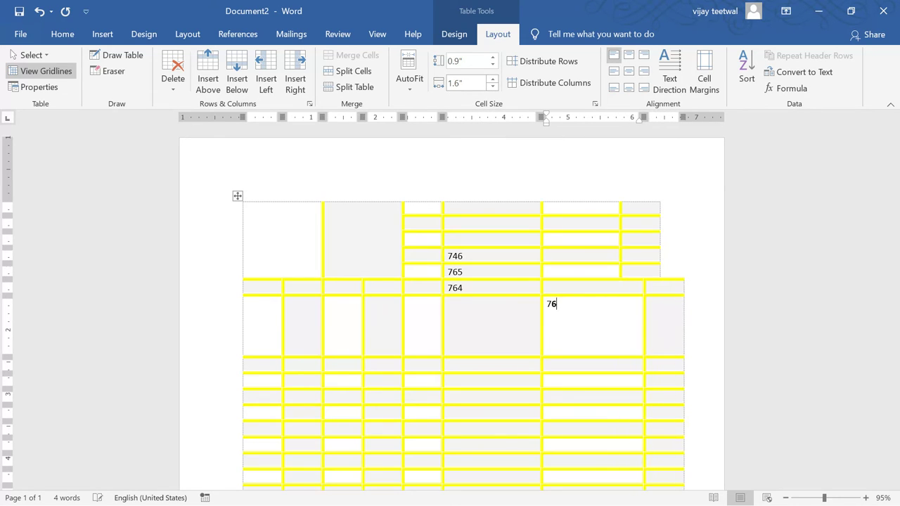
{"action": "left_click", "coordinate": [493, 79]}
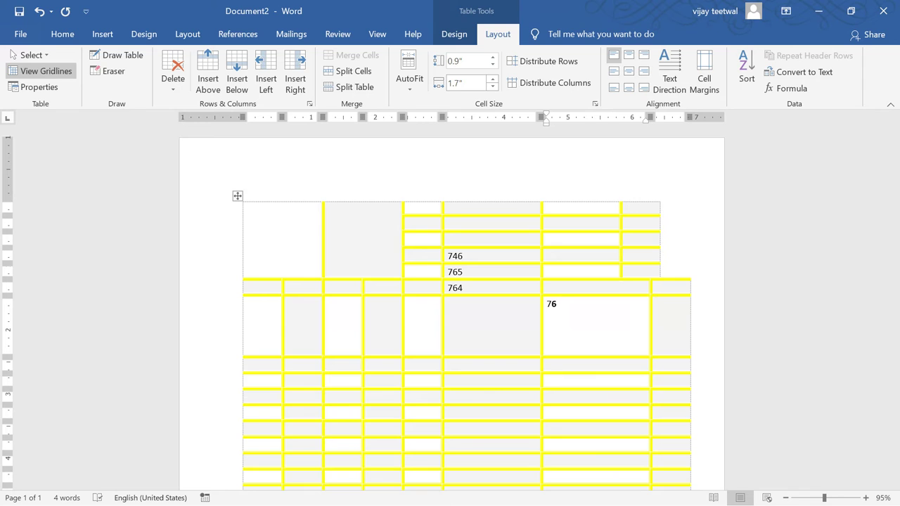
Step: Distribute rows evenly, try Distribute Columns and dismiss its error, then click into the 746 cell
{"action": "left_click", "coordinate": [544, 61]}
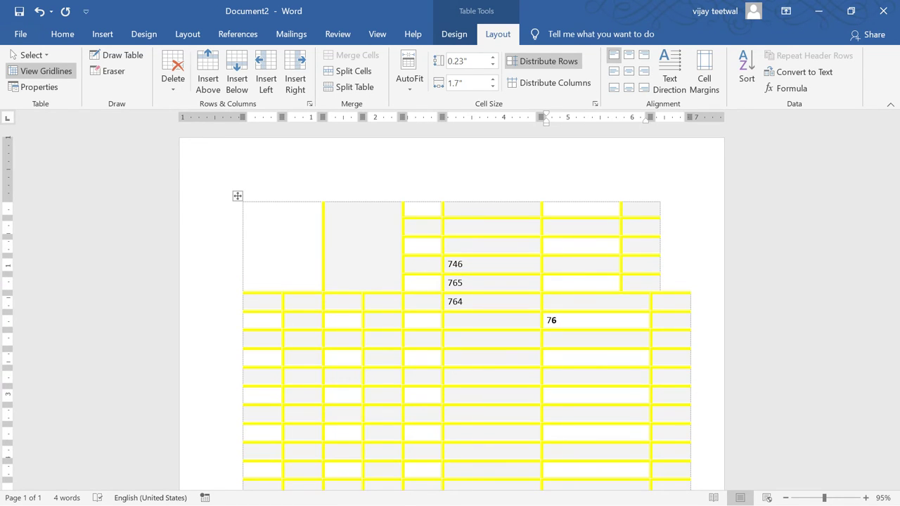
{"action": "left_click", "coordinate": [549, 83]}
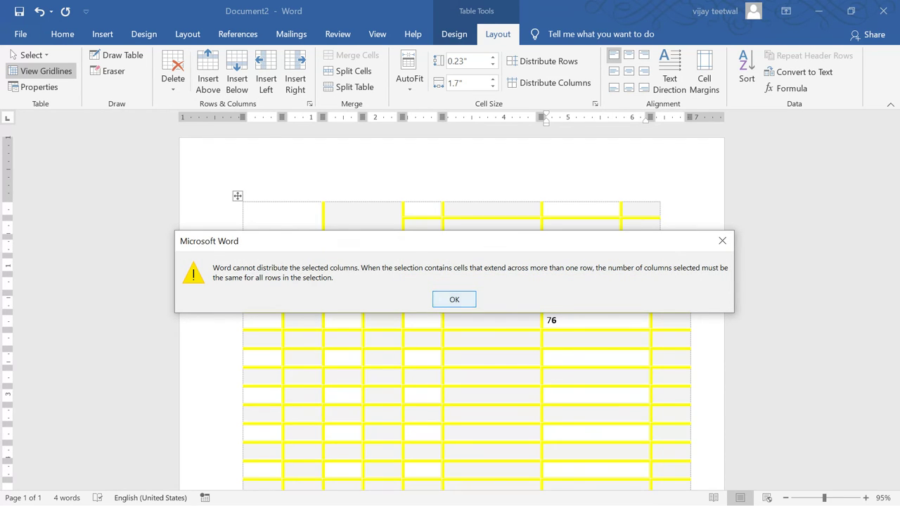
{"action": "key", "text": "Return"}
{"action": "left_click", "coordinate": [463, 302]}
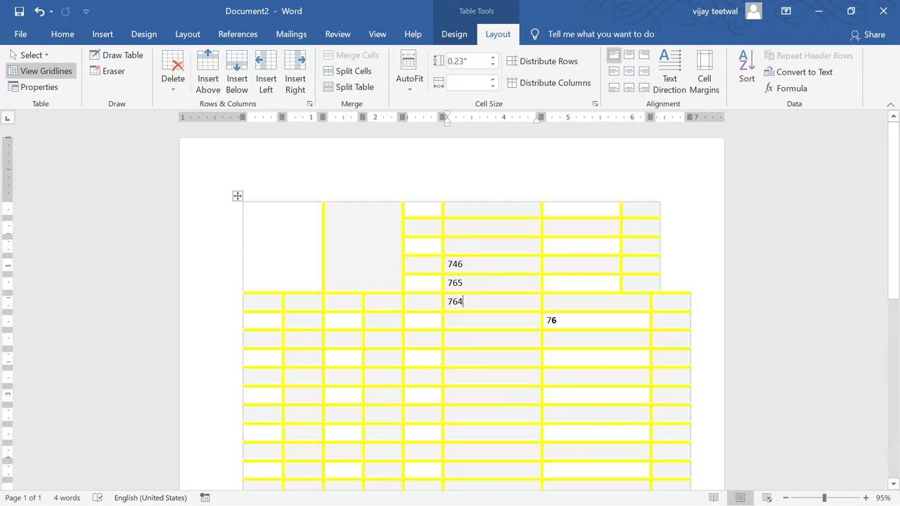
{"action": "left_click", "coordinate": [463, 264]}
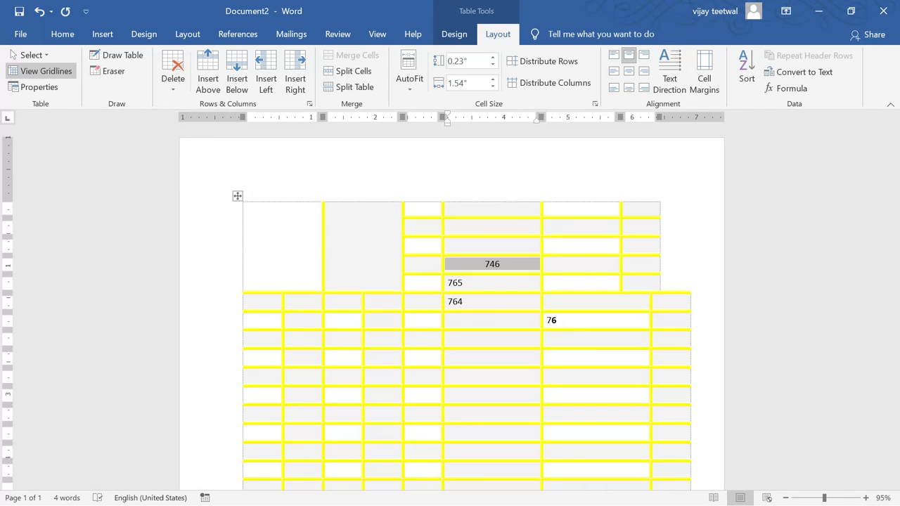
Step: Centre 746 in its cell and cycle Text Direction until 746 reads horizontally again
{"action": "left_click", "coordinate": [644, 55]}
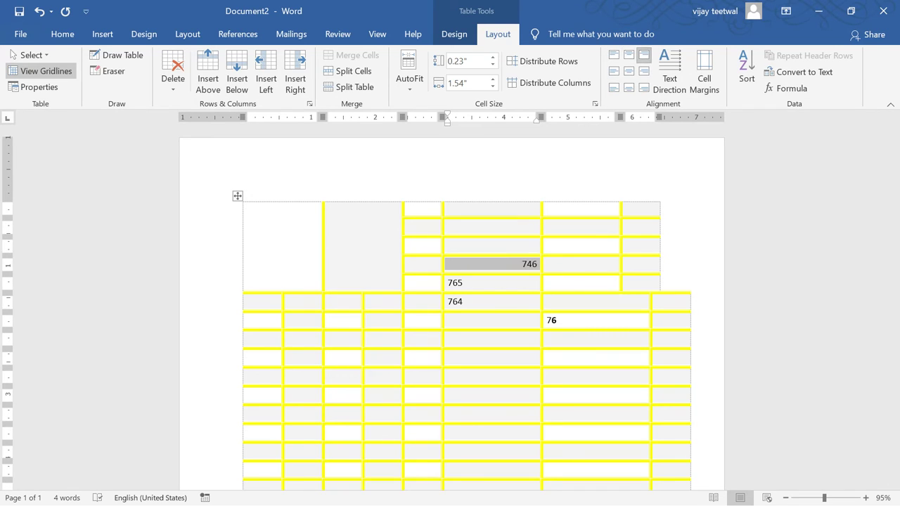
{"action": "left_click", "coordinate": [629, 71]}
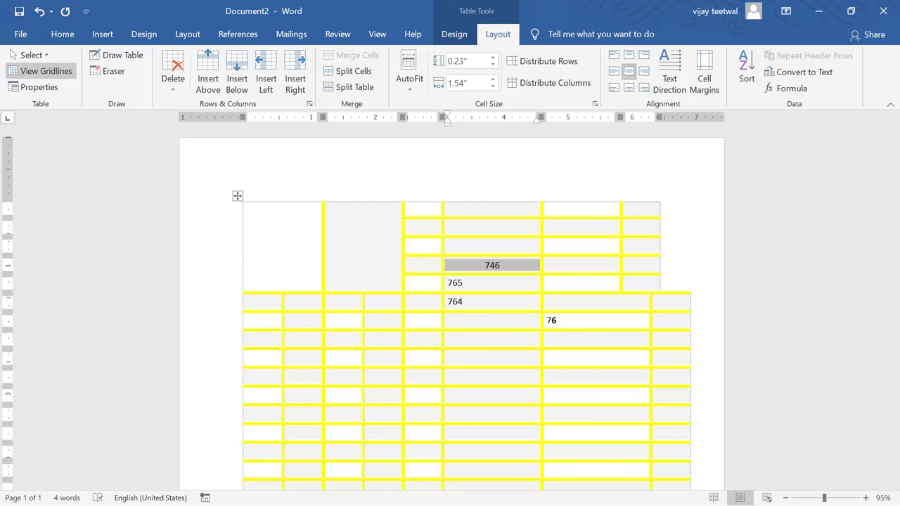
{"action": "left_click", "coordinate": [669, 71]}
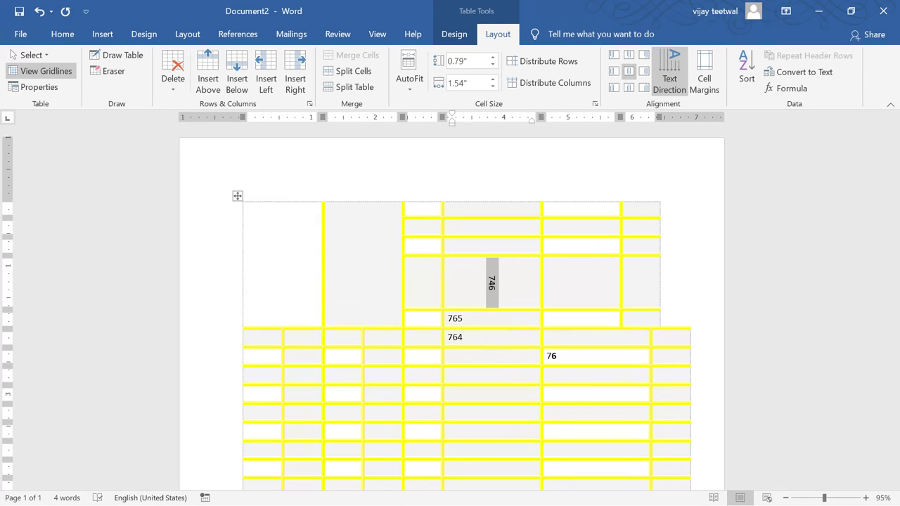
{"action": "left_click", "coordinate": [670, 70]}
{"action": "left_click", "coordinate": [670, 70]}
{"action": "left_click", "coordinate": [670, 71]}
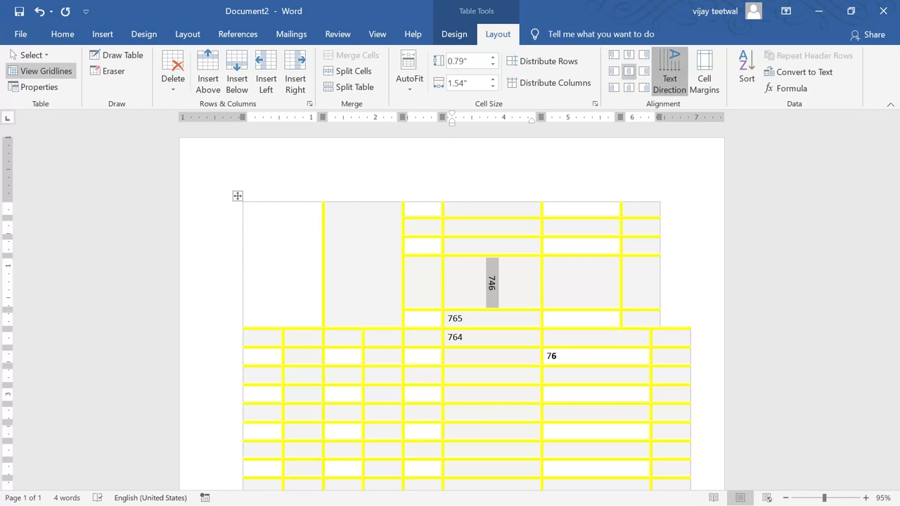
{"action": "left_click", "coordinate": [670, 70]}
{"action": "left_click", "coordinate": [670, 70]}
{"action": "left_click", "coordinate": [670, 70]}
{"action": "left_click", "coordinate": [669, 70]}
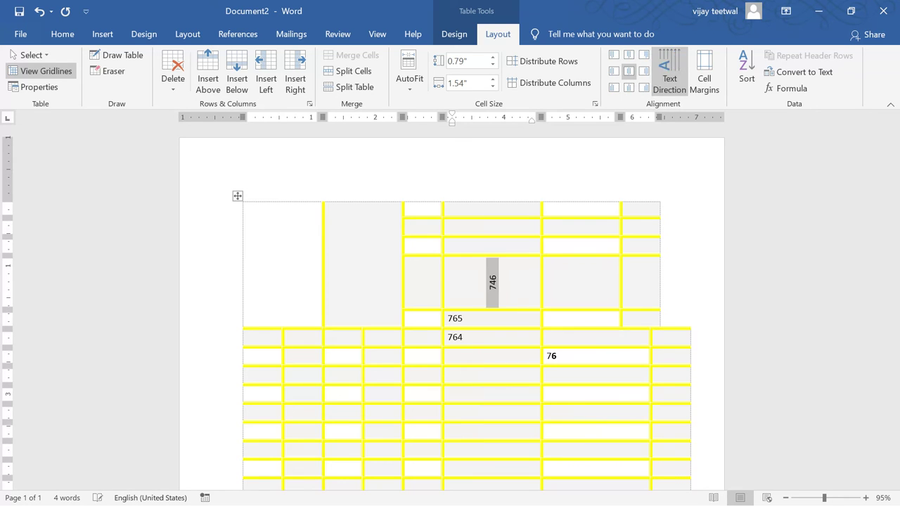
{"action": "left_click", "coordinate": [669, 70]}
{"action": "left_click", "coordinate": [670, 70]}
{"action": "left_click", "coordinate": [670, 70]}
{"action": "left_click", "coordinate": [670, 70]}
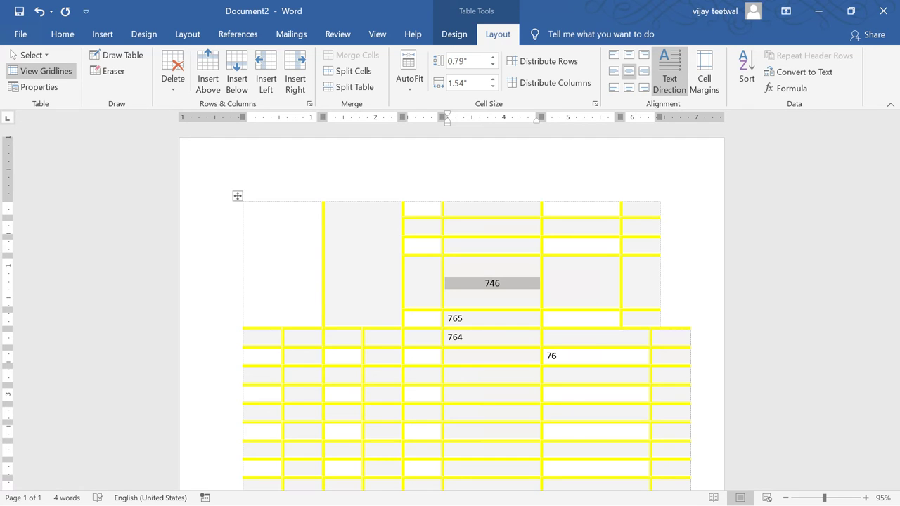
Step: Look at the table's default cell margins, then close Table Options leaving the top margin unchanged
{"action": "left_click", "coordinate": [704, 71]}
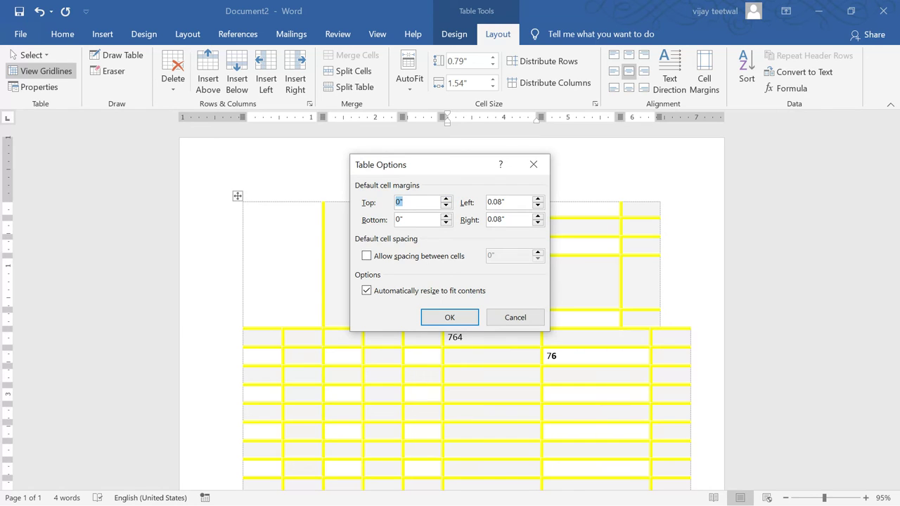
{"action": "left_click", "coordinate": [400, 201]}
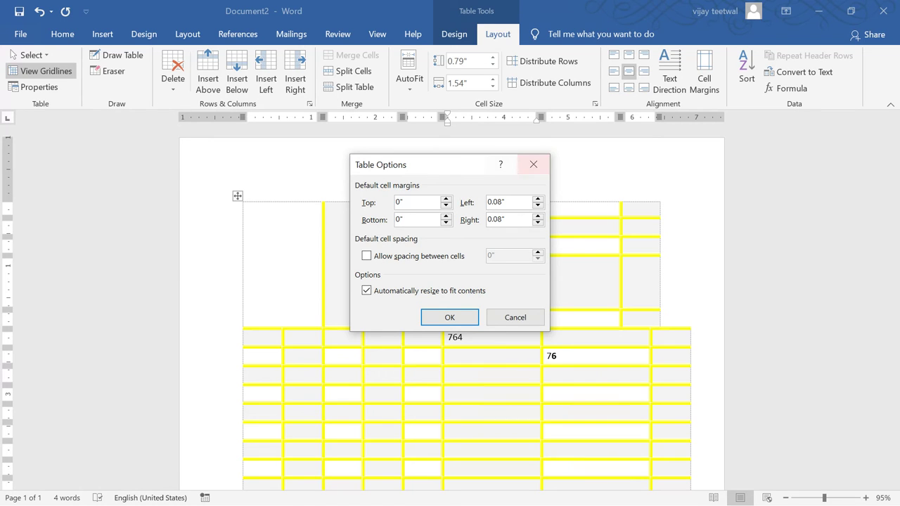
{"action": "left_click", "coordinate": [534, 165]}
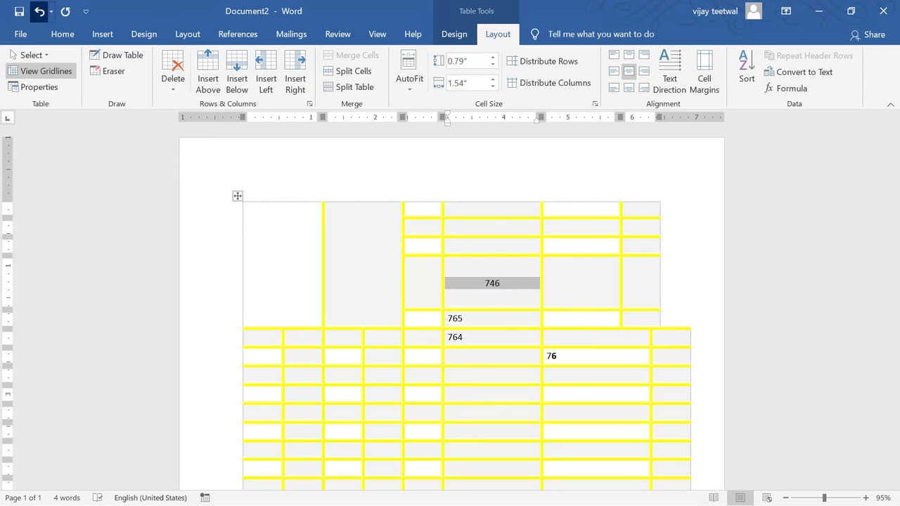
Step: Undo the merges, resizing and typed numbers to restore the plain table grid
{"action": "left_click", "coordinate": [39, 11]}
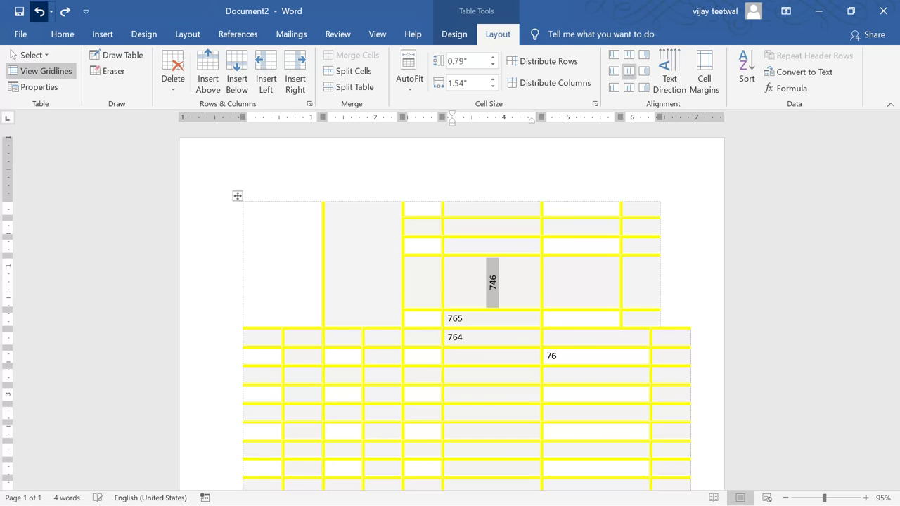
{"action": "left_click", "coordinate": [39, 11]}
{"action": "left_click", "coordinate": [39, 11]}
{"action": "left_click", "coordinate": [39, 11]}
{"action": "left_click", "coordinate": [38, 12]}
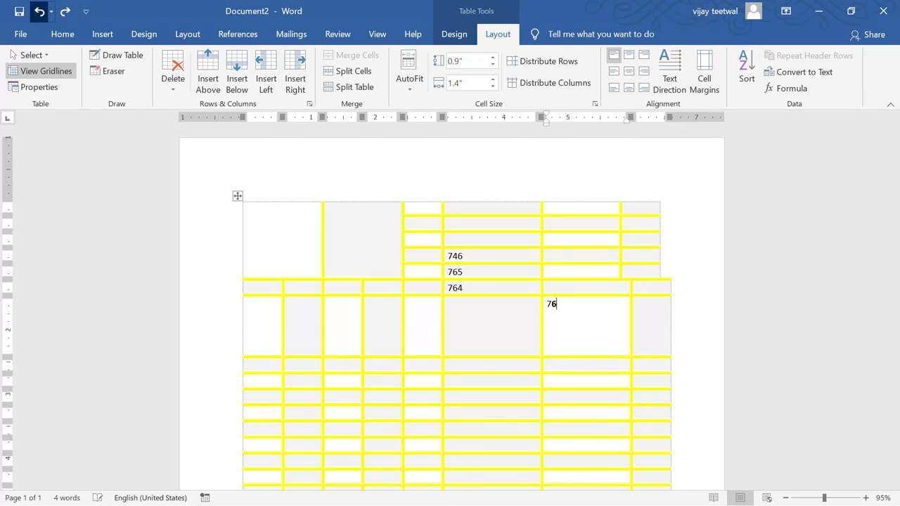
{"action": "left_click", "coordinate": [38, 11]}
{"action": "left_click", "coordinate": [39, 12]}
{"action": "left_click", "coordinate": [38, 11]}
{"action": "left_click", "coordinate": [38, 12]}
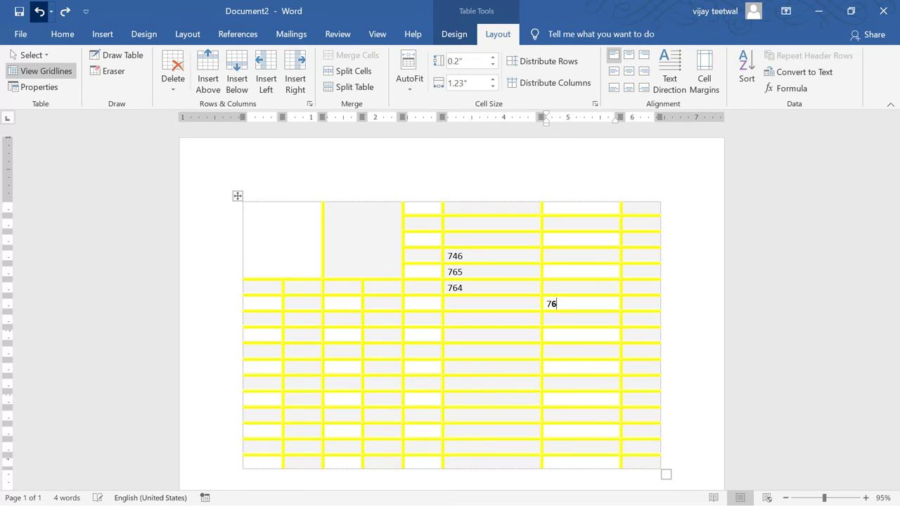
{"action": "left_click", "coordinate": [38, 11]}
{"action": "left_click", "coordinate": [38, 11]}
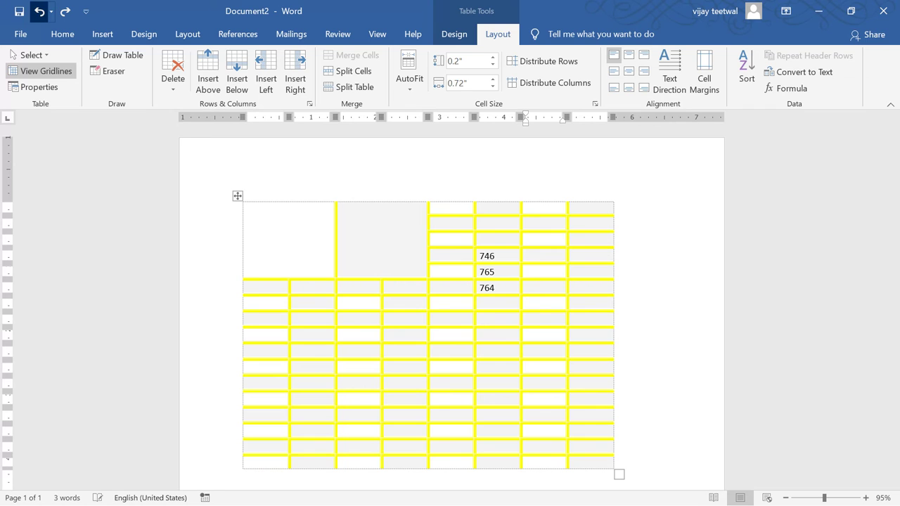
{"action": "left_click", "coordinate": [39, 11]}
{"action": "left_click", "coordinate": [39, 11]}
{"action": "left_click", "coordinate": [39, 11]}
{"action": "left_click", "coordinate": [39, 11]}
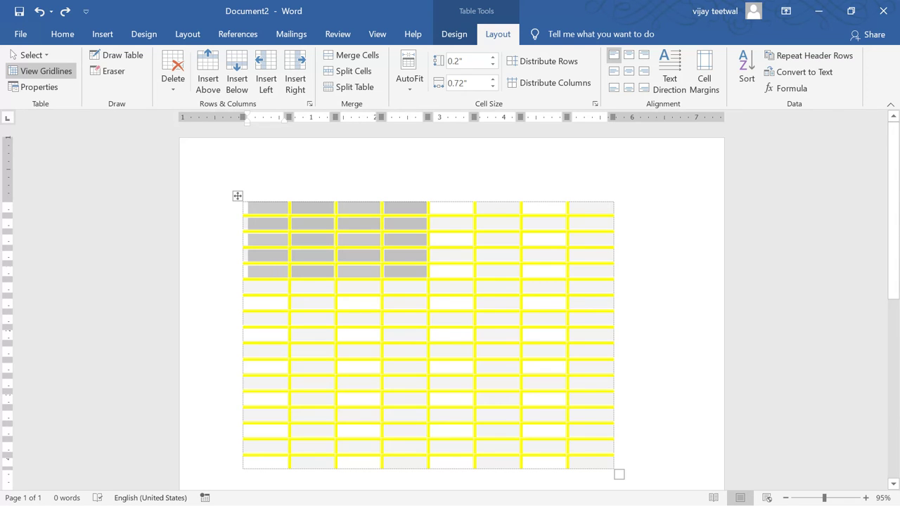
Step: Enter 76, 88, 4, 32, 54 and 23 down column 6 starting at row 3
{"action": "left_click", "coordinate": [479, 240]}
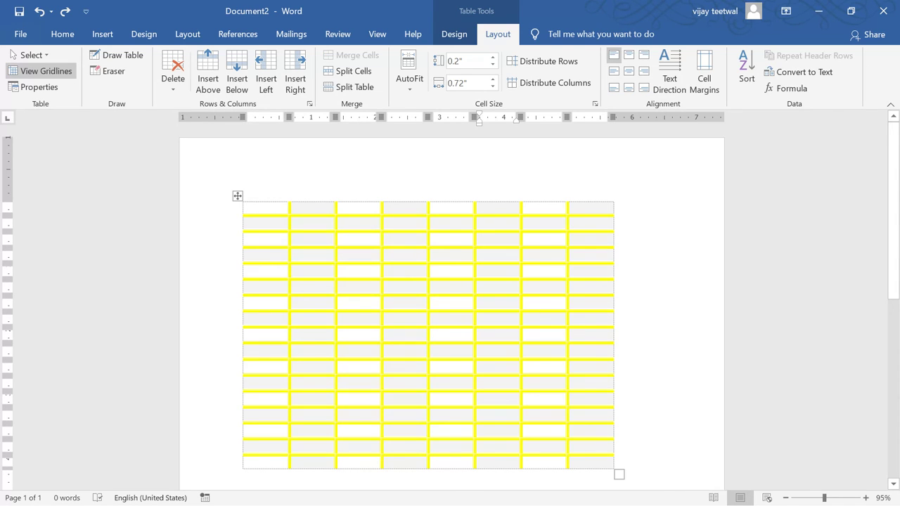
{"action": "type", "text": "76"}
{"action": "left_click", "coordinate": [479, 256]}
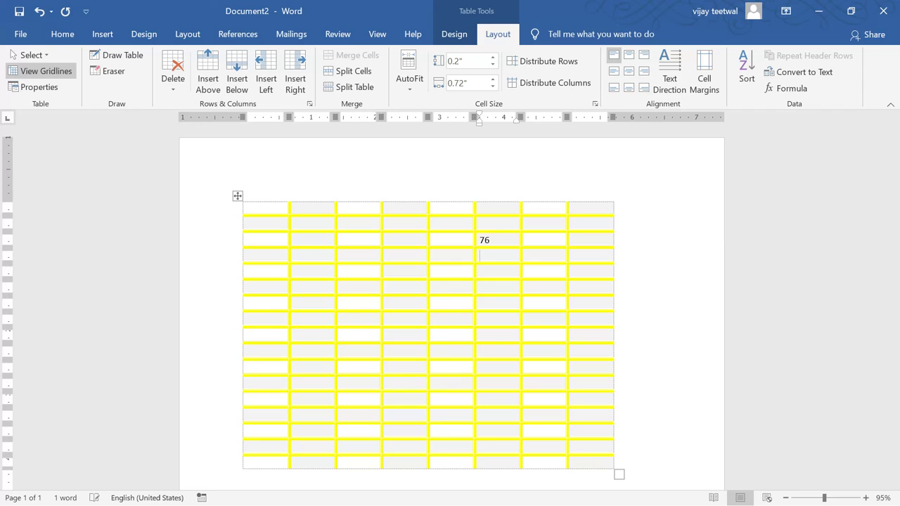
{"action": "type", "text": "88"}
{"action": "left_click", "coordinate": [480, 270]}
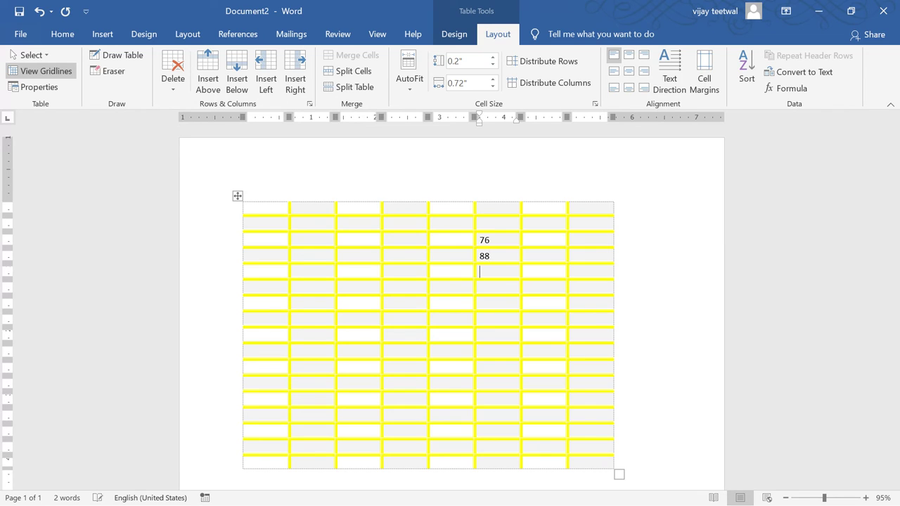
{"action": "type", "text": "4"}
{"action": "left_click", "coordinate": [479, 288]}
{"action": "type", "text": "3"}
{"action": "type", "text": "2"}
{"action": "left_click", "coordinate": [484, 303]}
{"action": "type", "text": "5"}
{"action": "type", "text": "4"}
{"action": "left_click", "coordinate": [480, 319]}
{"action": "type", "text": "23"}
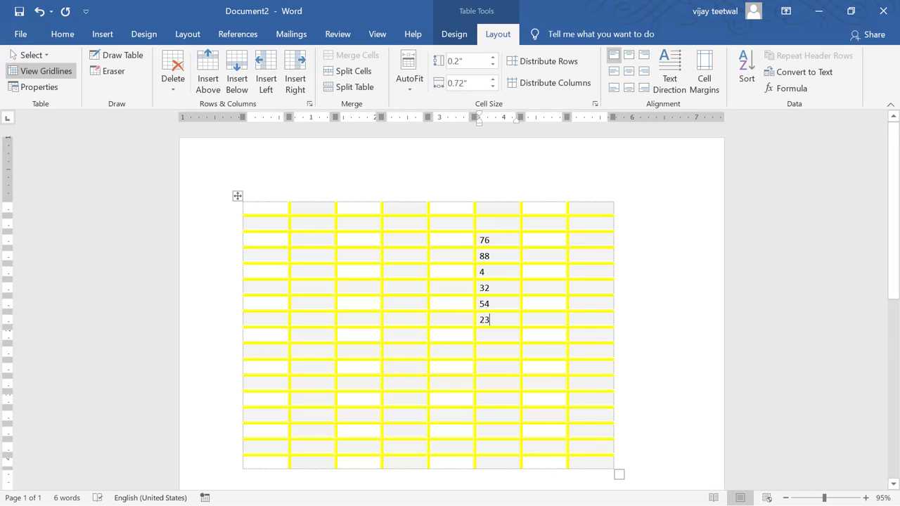
{"action": "left_click", "coordinate": [480, 336]}
{"action": "mouse_move", "coordinate": [475, 195]}
Step: Select the six column-6 numbers from 76 down to 23 and bring up Sort
{"action": "left_click_drag", "start_coordinate": [492, 239], "coordinate": [492, 256]}
{"action": "key", "text": "shift+Down"}
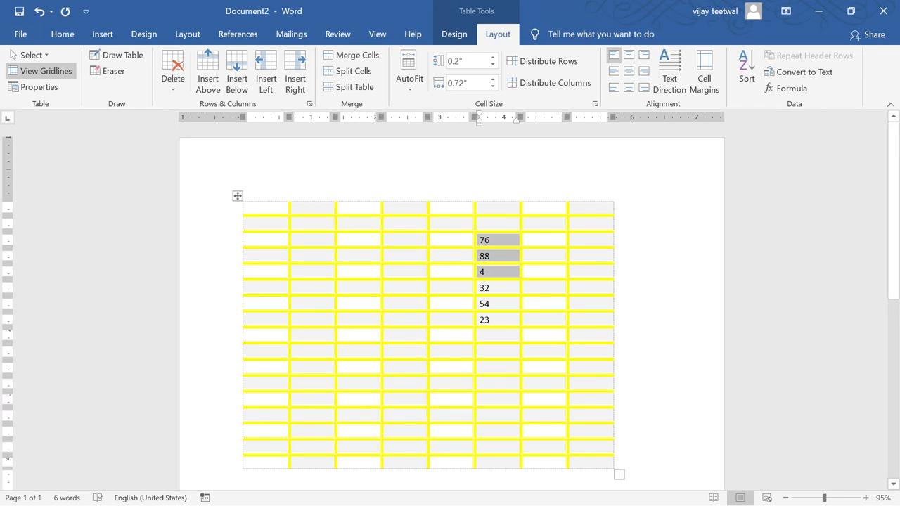
{"action": "key", "text": "shift+Down"}
{"action": "key", "text": "shift+Down"}
{"action": "key", "text": "shift+Down"}
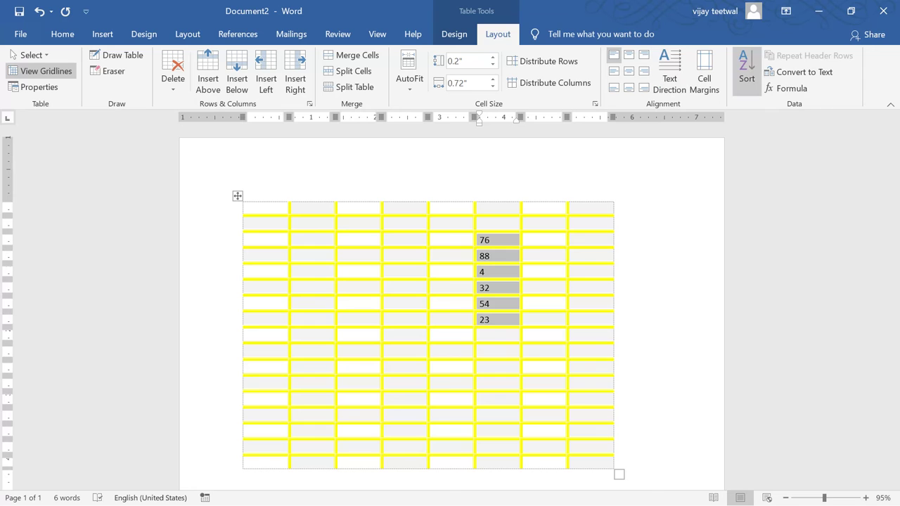
{"action": "left_click", "coordinate": [747, 70]}
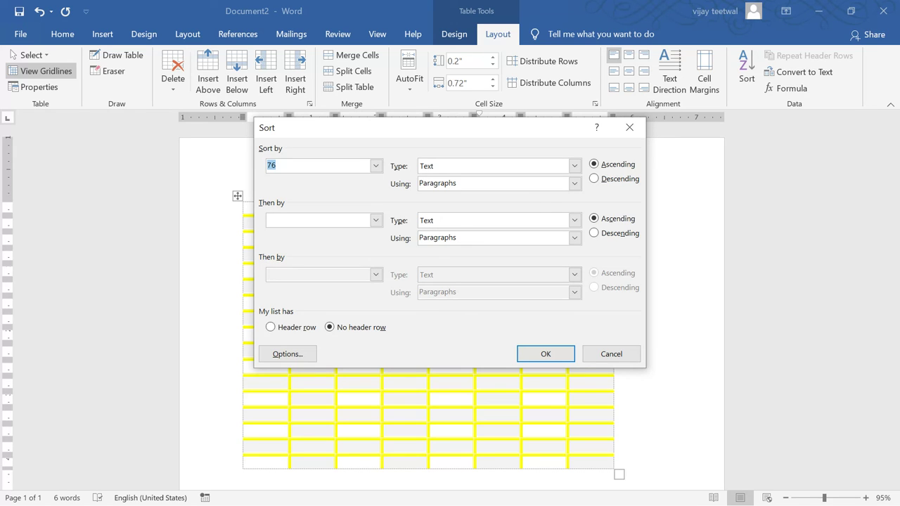
Step: After clearing invalid sort-key warnings, sort by Column 6 as numbers in ascending order
{"action": "left_click", "coordinate": [546, 354]}
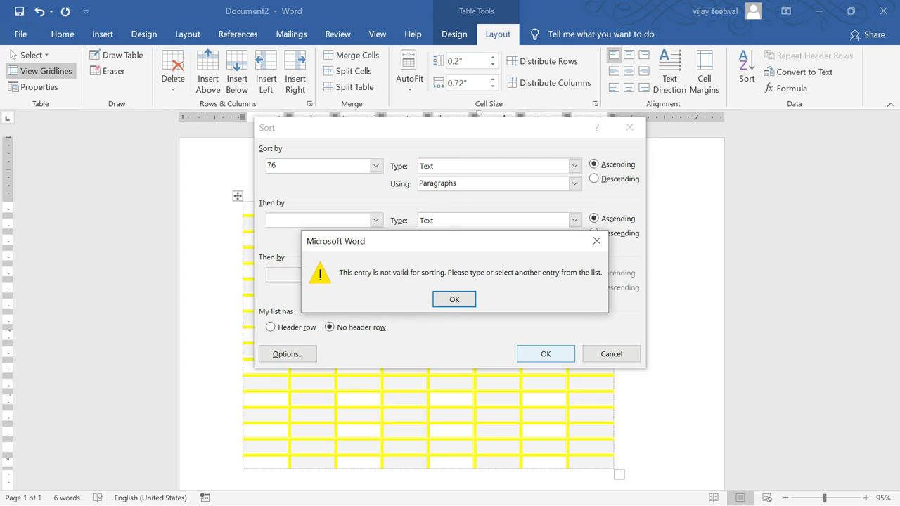
{"action": "left_click", "coordinate": [454, 300]}
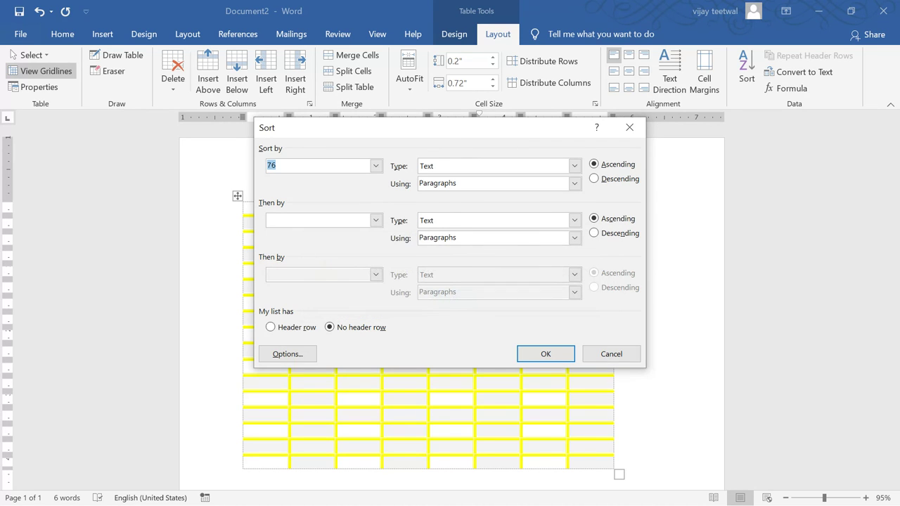
{"action": "key", "text": "BackSpace"}
{"action": "left_click", "coordinate": [546, 354]}
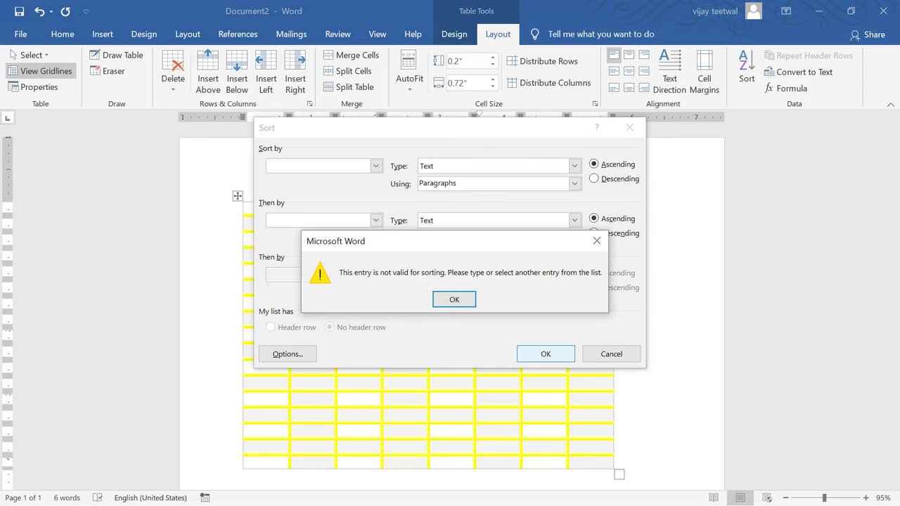
{"action": "left_click", "coordinate": [454, 300]}
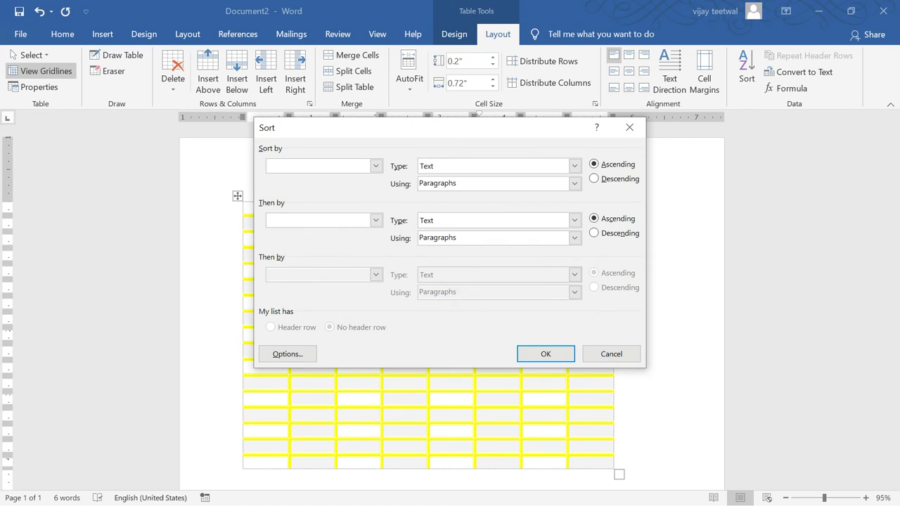
{"action": "left_click", "coordinate": [376, 166]}
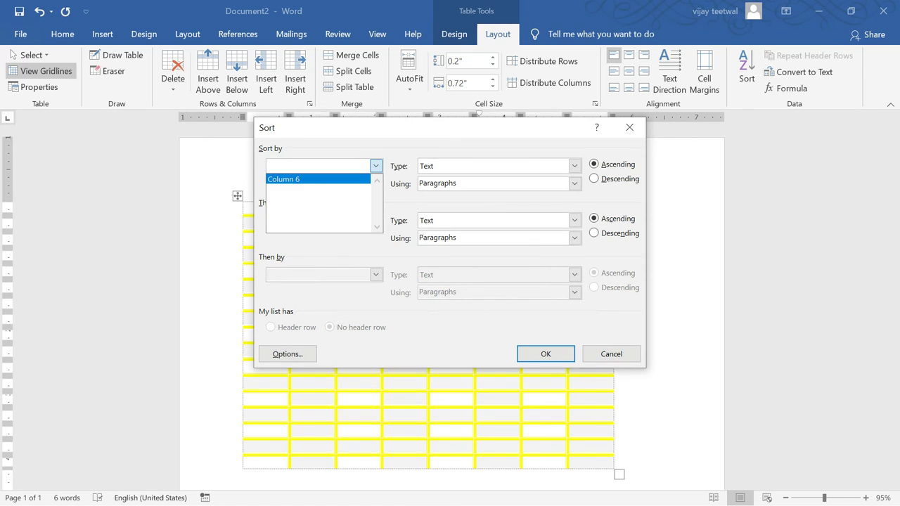
{"action": "left_click", "coordinate": [318, 179]}
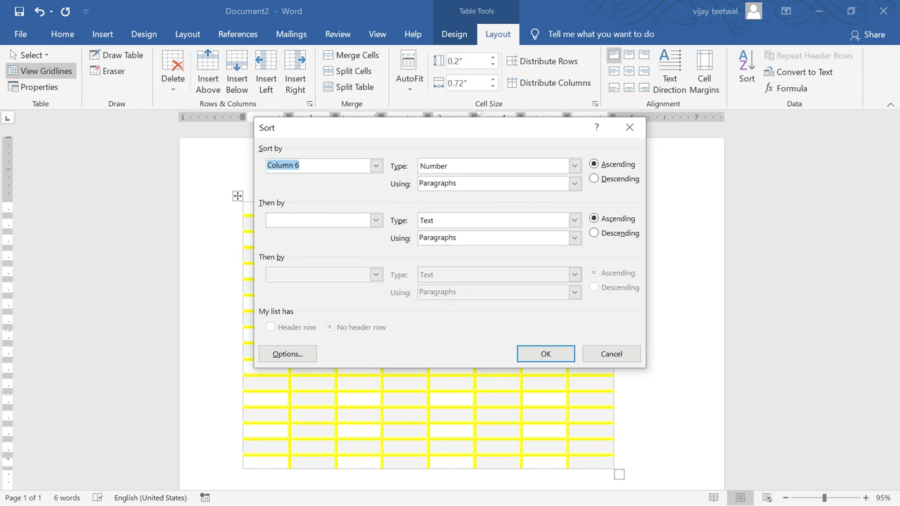
{"action": "left_click", "coordinate": [546, 354]}
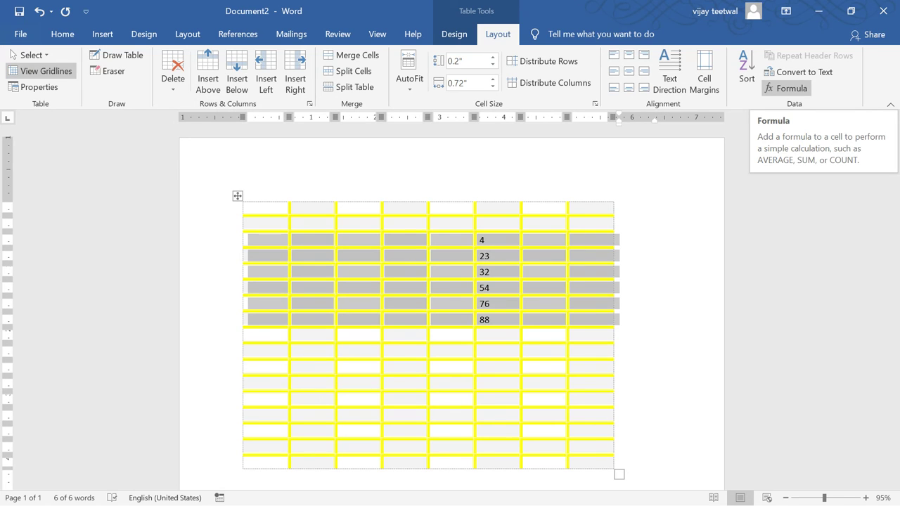
Step: Convert the table to text using $ as the custom separator
{"action": "left_click", "coordinate": [802, 71]}
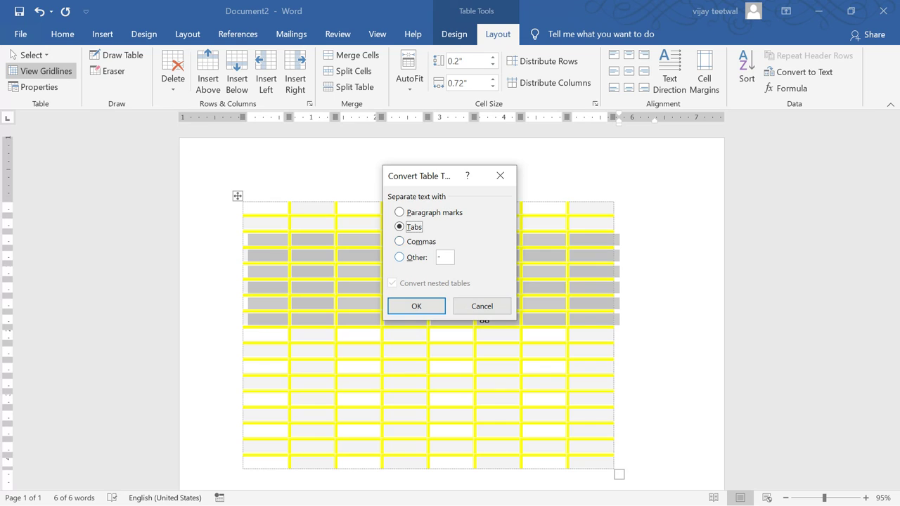
{"action": "key", "text": "alt+o"}
{"action": "key", "text": "BackSpace"}
{"action": "type", "text": "$"}
{"action": "key", "text": "Return"}
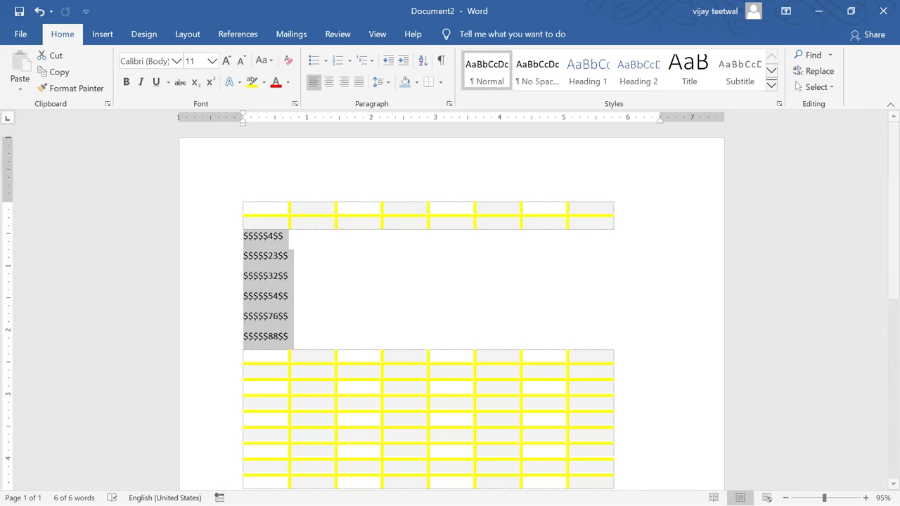
Step: Undo the text conversion and the sort, then deselect the numbers
{"action": "left_click", "coordinate": [40, 11]}
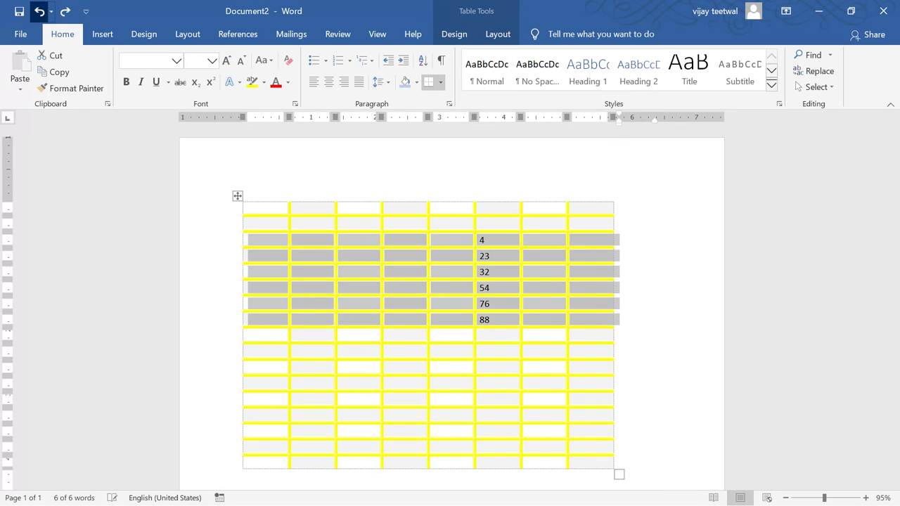
{"action": "left_click", "coordinate": [39, 11]}
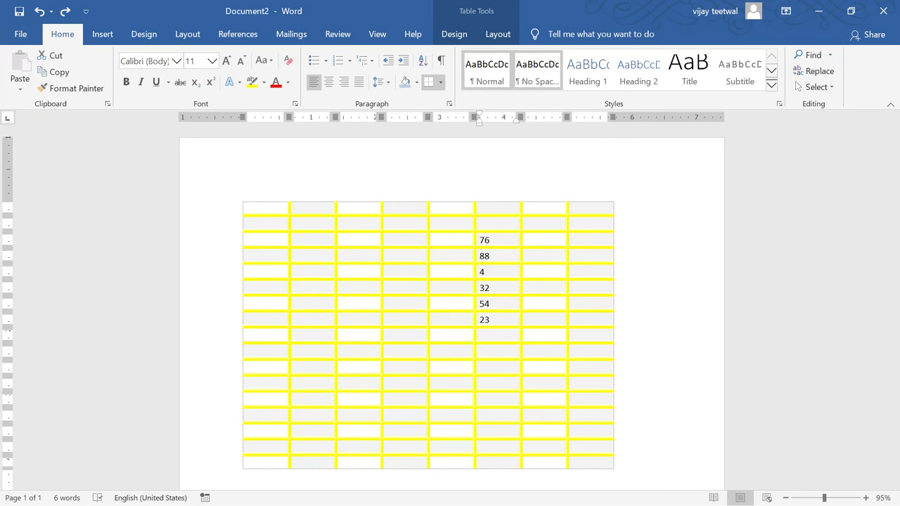
{"action": "left_click", "coordinate": [498, 34]}
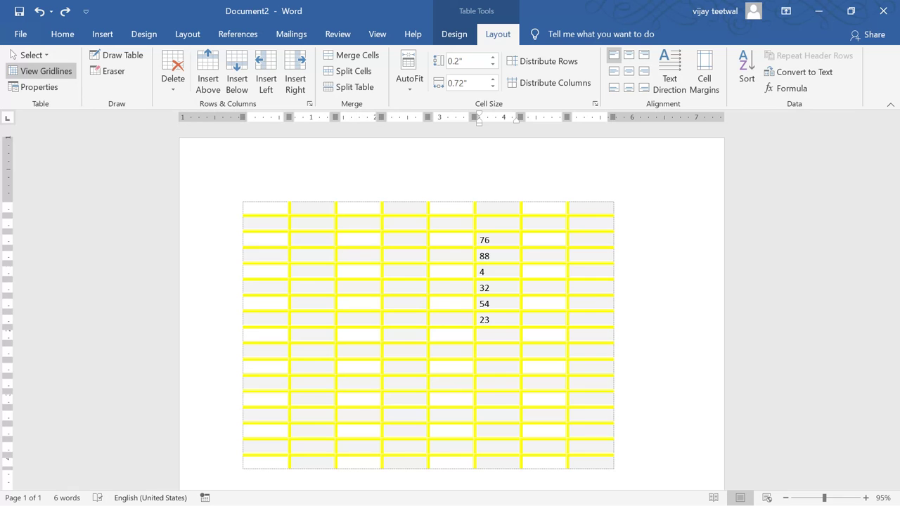
Step: Insert an =SUM(ABOVE) formula in the cell below 23, giving 277
{"action": "left_click", "coordinate": [788, 88]}
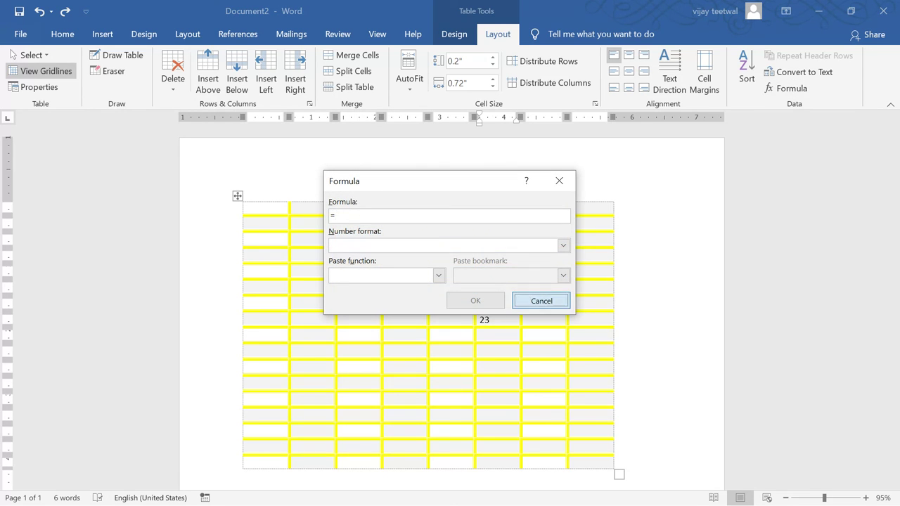
{"action": "left_click", "coordinate": [541, 300]}
{"action": "left_click", "coordinate": [485, 336]}
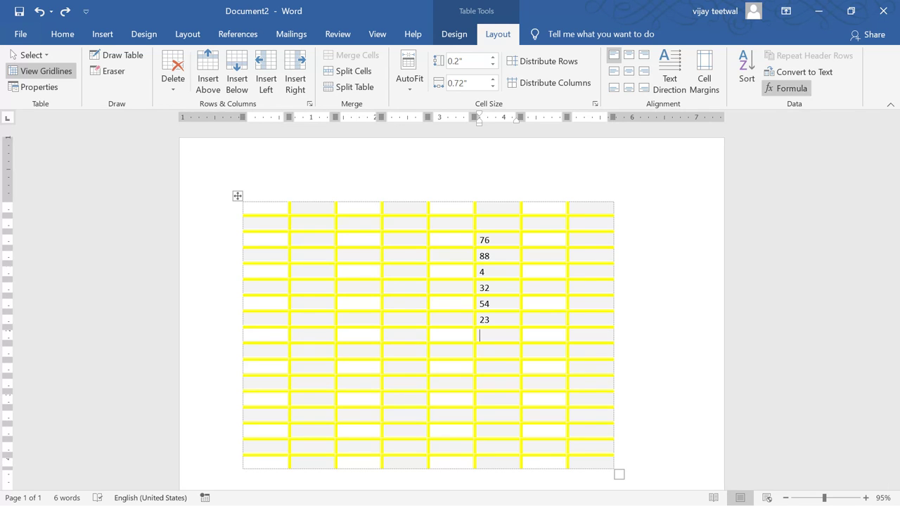
{"action": "left_click", "coordinate": [786, 88]}
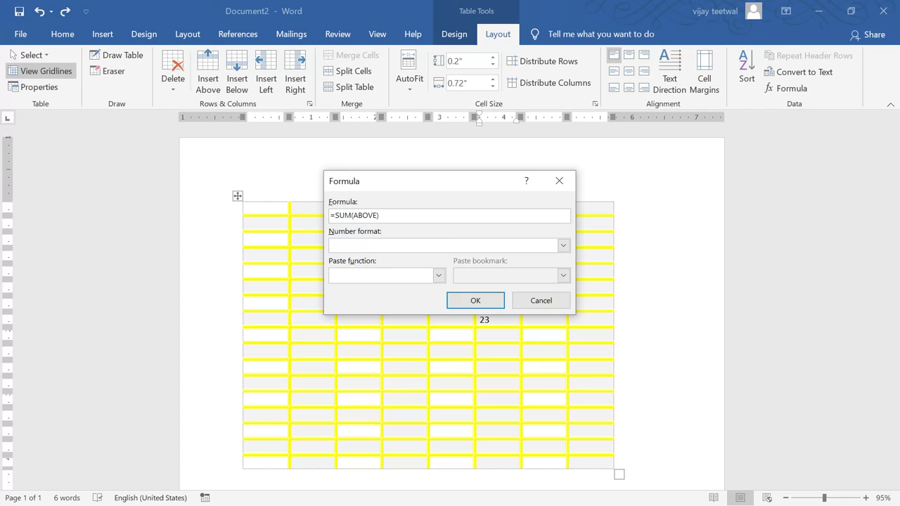
{"action": "left_click", "coordinate": [476, 300]}
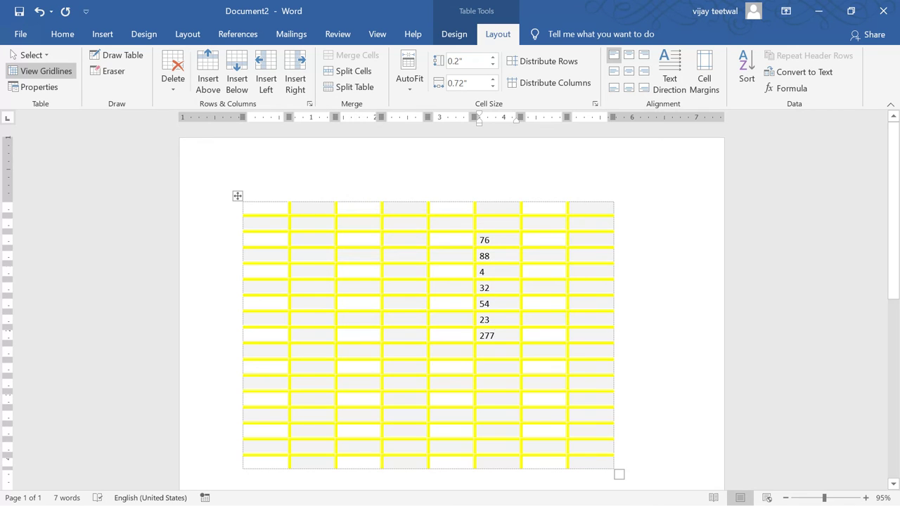